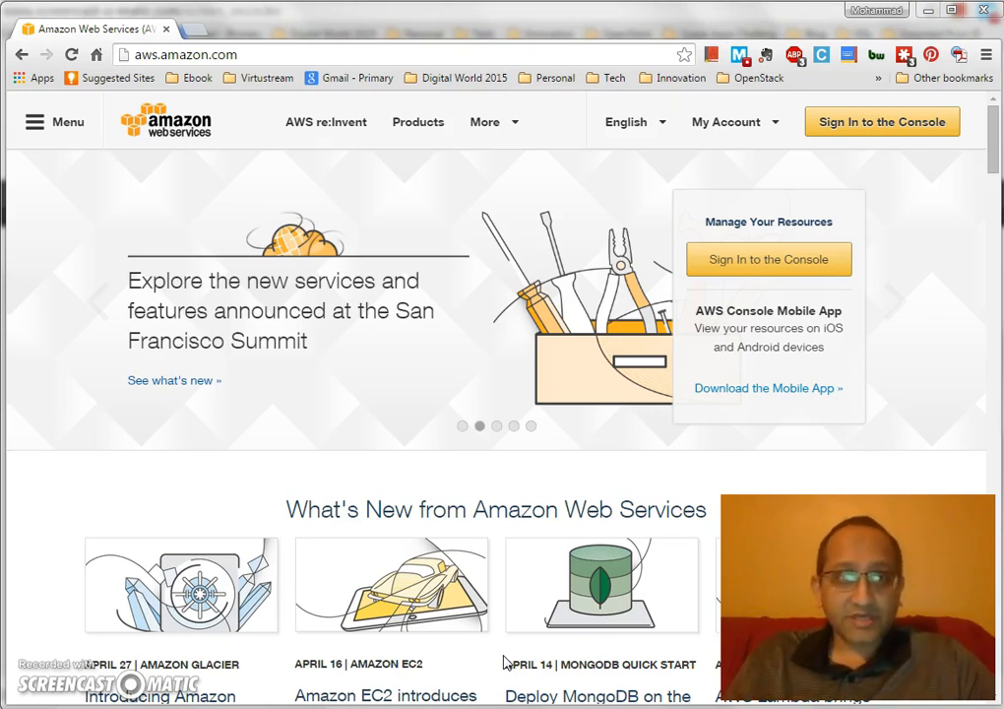
- Load aws.amazon.com and sign in to the AWS Management Console with the saved returning-user credentials
{"action": "left_click", "coordinate": [301, 55]}
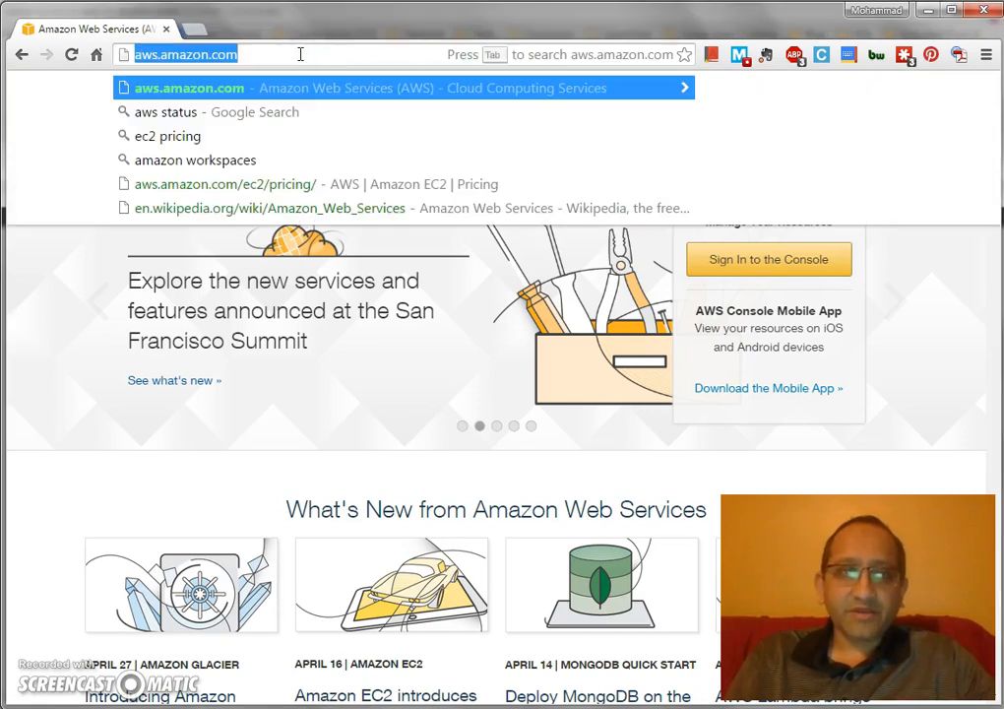
{"action": "key", "text": "Return"}
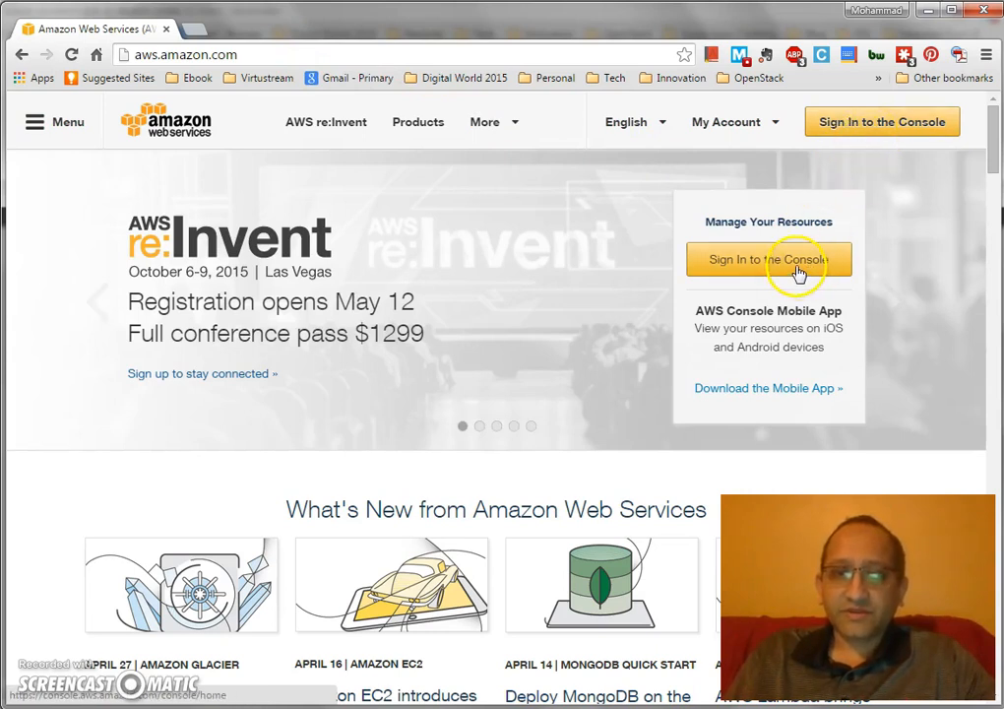
{"action": "left_click", "coordinate": [841, 123]}
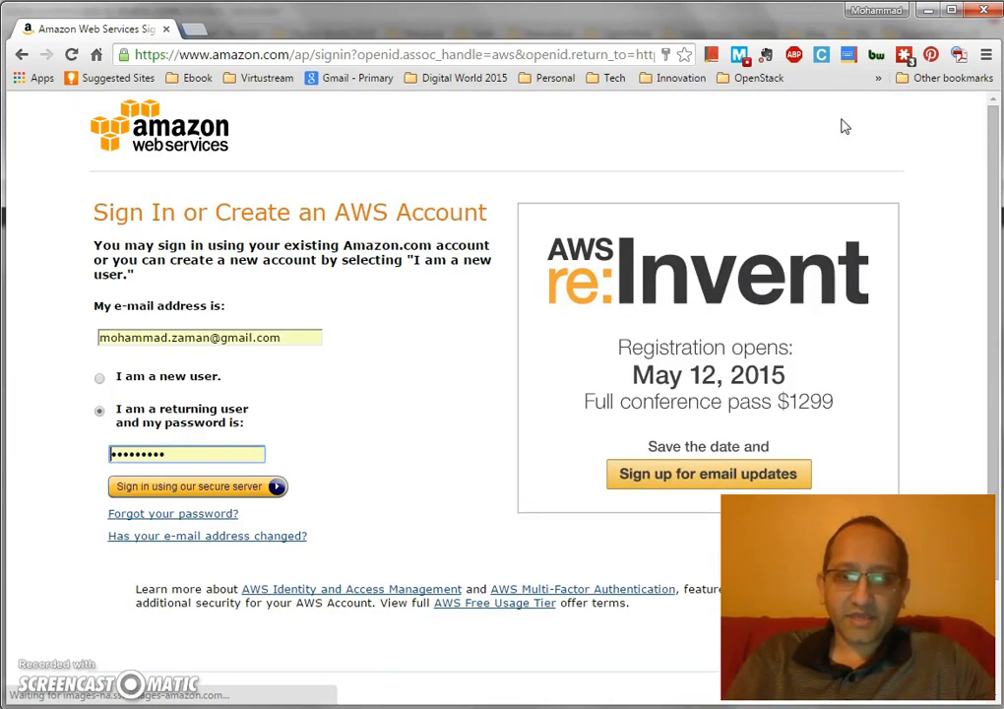
{"action": "left_click", "coordinate": [207, 486]}
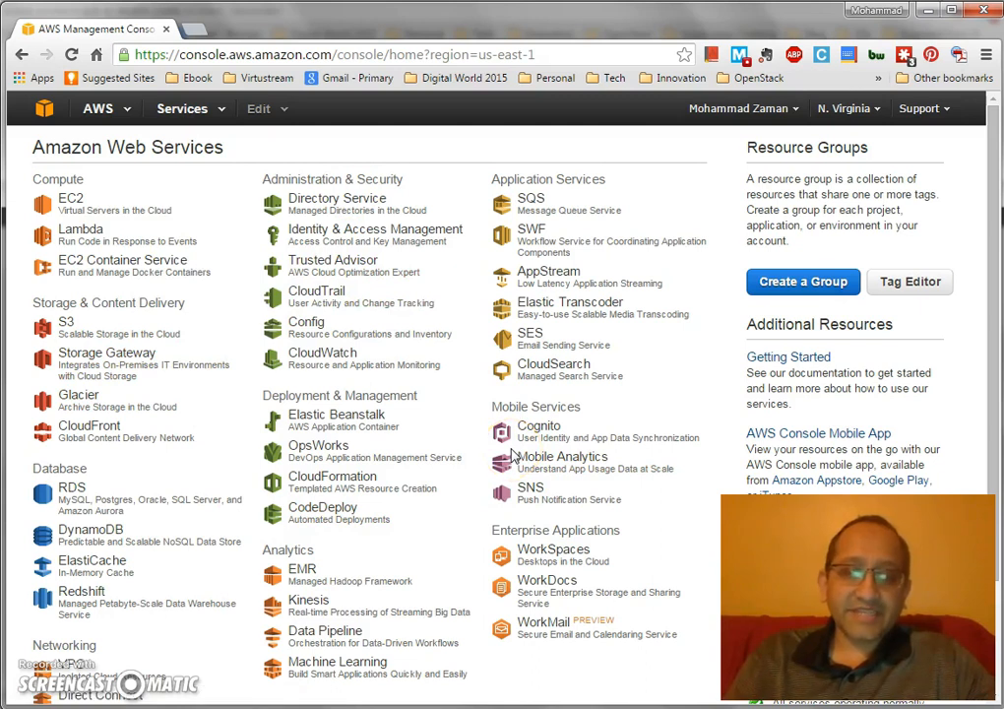
- In the EC2 service, create a key pair named NCTA-NJIT-2015
{"action": "left_click", "coordinate": [79, 214]}
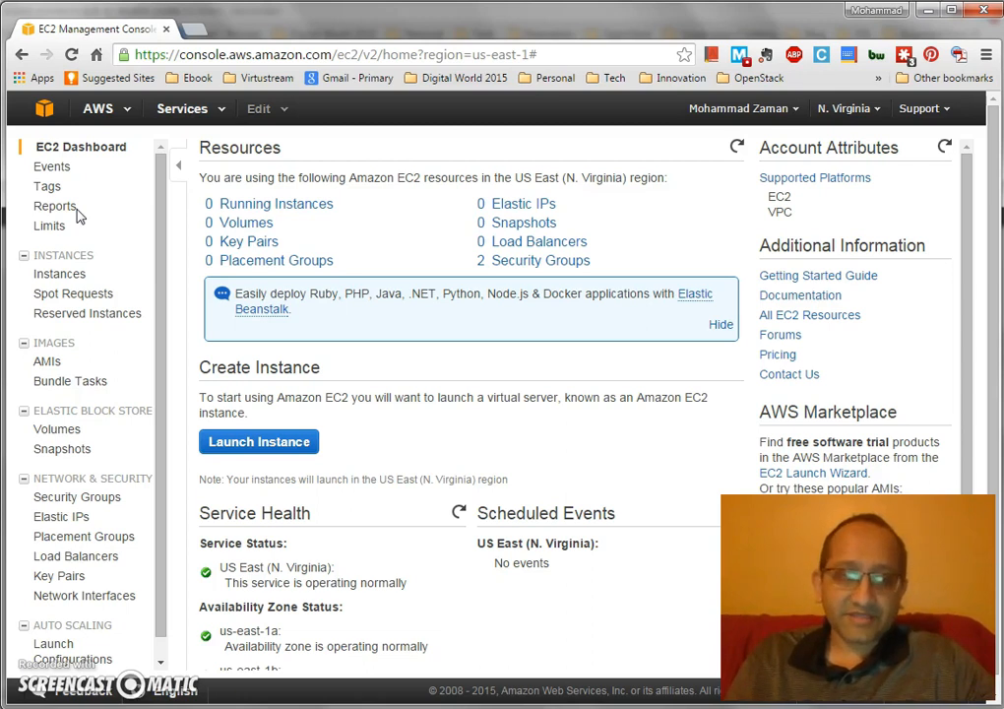
{"action": "left_click", "coordinate": [76, 579]}
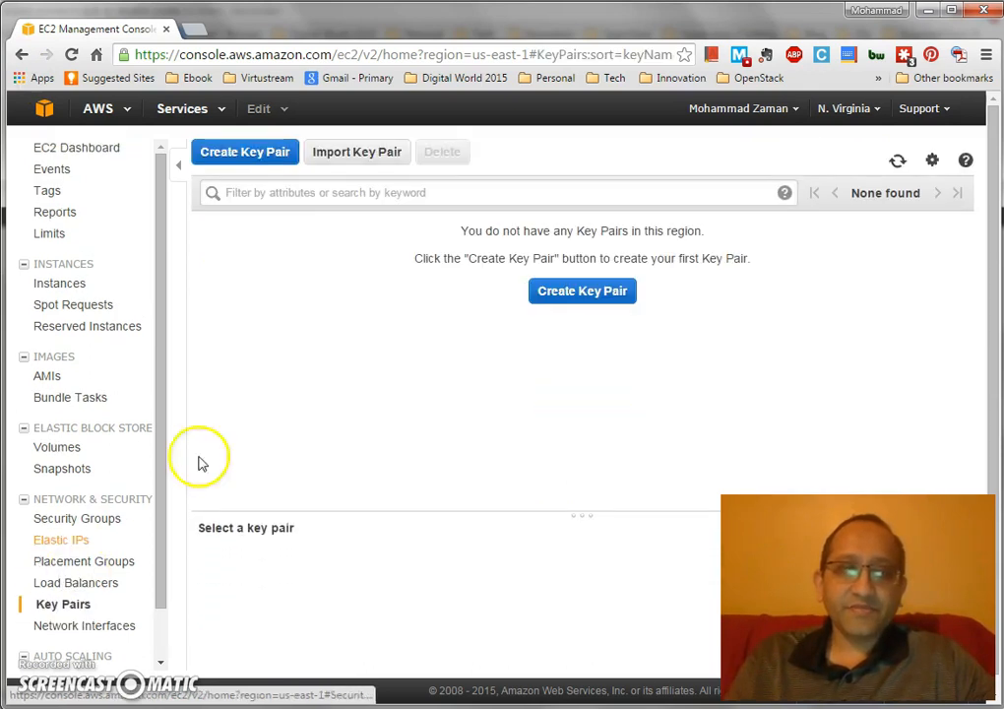
{"action": "left_click", "coordinate": [256, 158]}
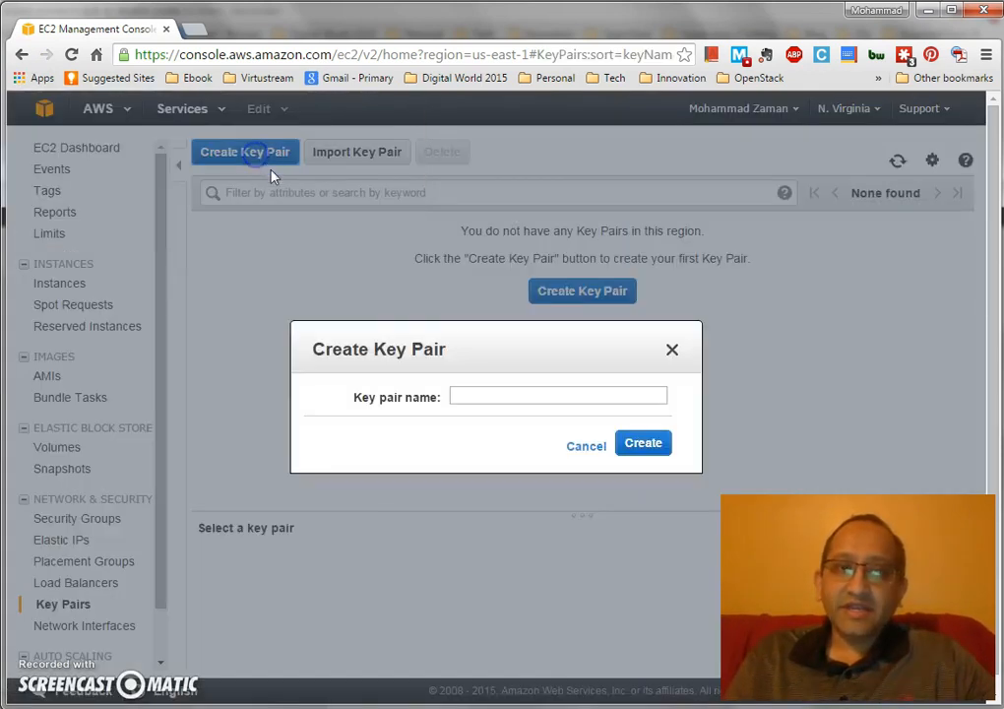
{"action": "left_click", "coordinate": [507, 398]}
{"action": "type", "text": "NCTA-NJIT"}
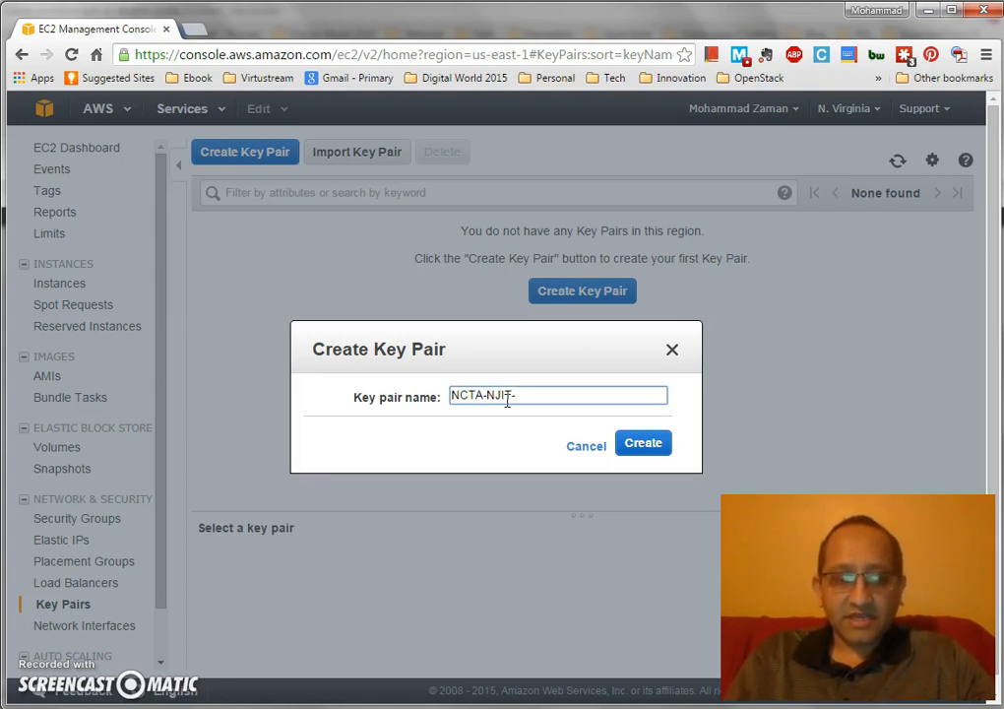
{"action": "type", "text": "-2015"}
{"action": "left_click", "coordinate": [643, 444]}
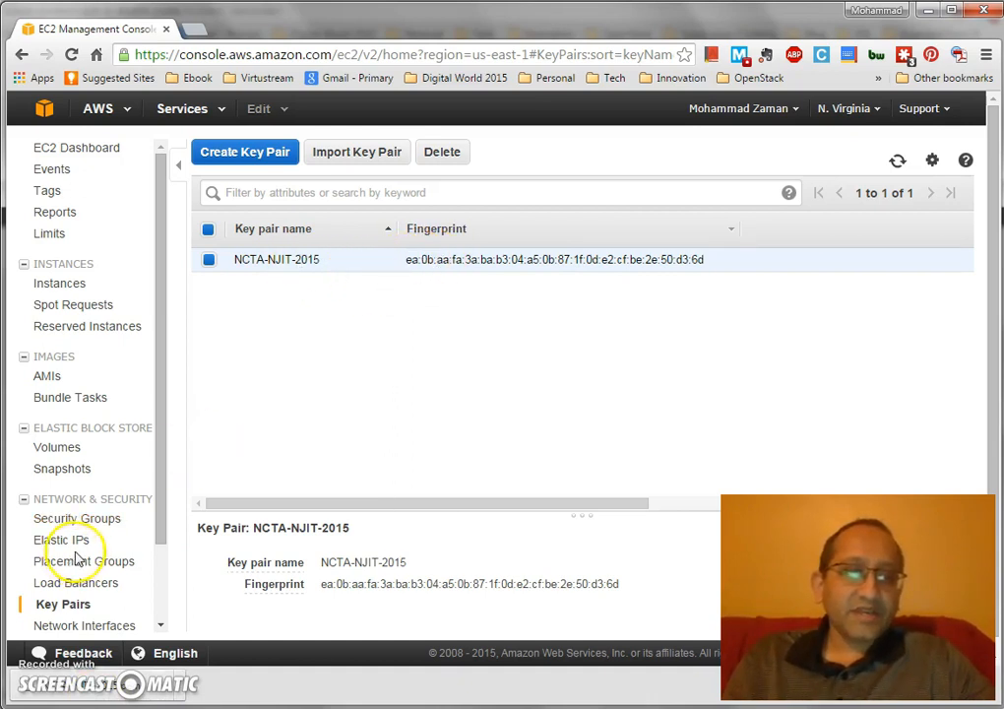
- Start a new security group named NCTA-NJIT-0001 with the description "For our CM Class" and No VPC
{"action": "left_click", "coordinate": [95, 518]}
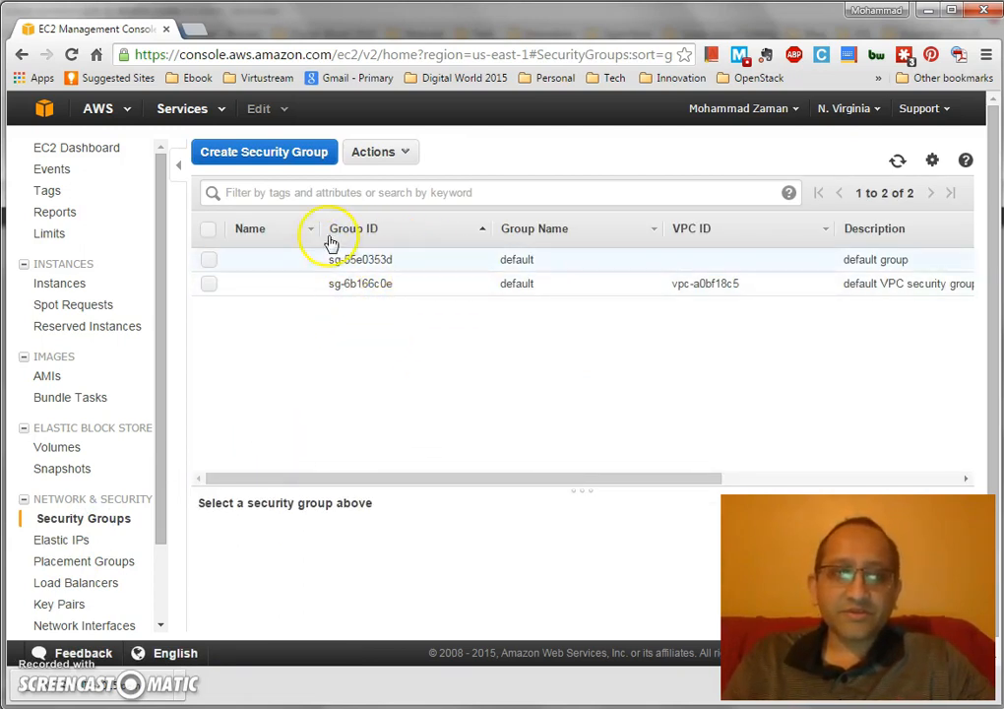
{"action": "left_click", "coordinate": [299, 163]}
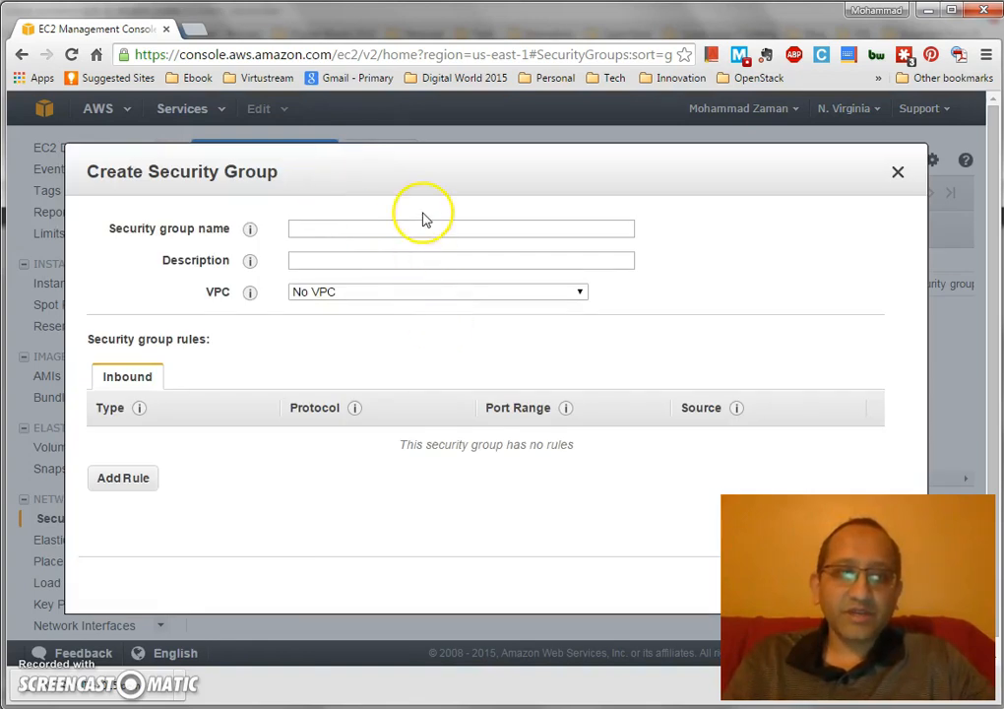
{"action": "left_click", "coordinate": [427, 227]}
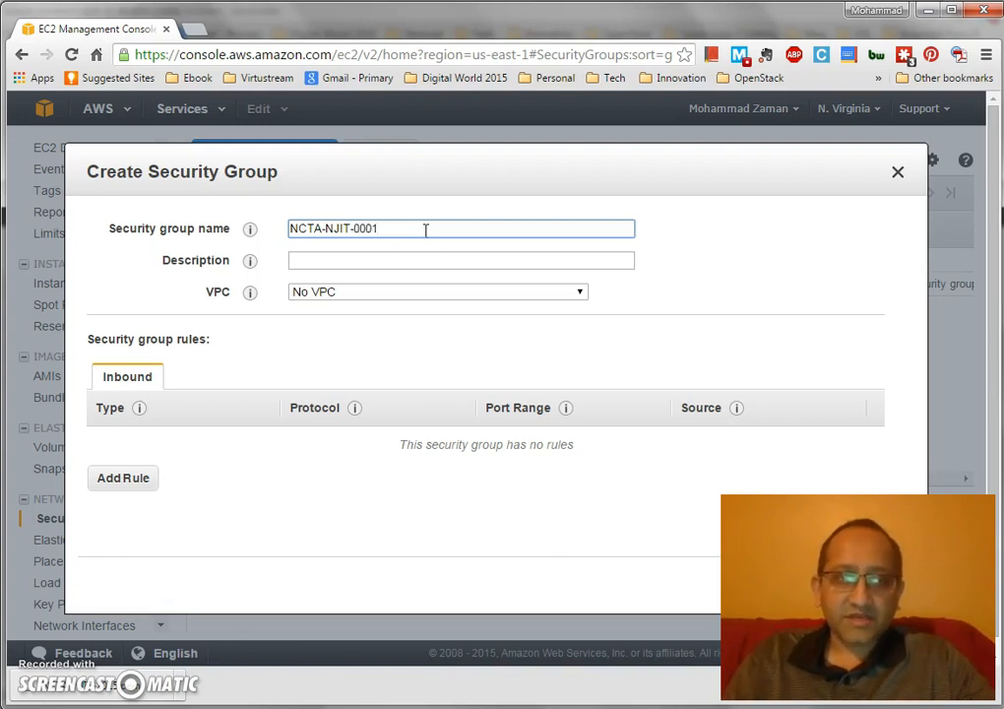
{"action": "left_click", "coordinate": [403, 261]}
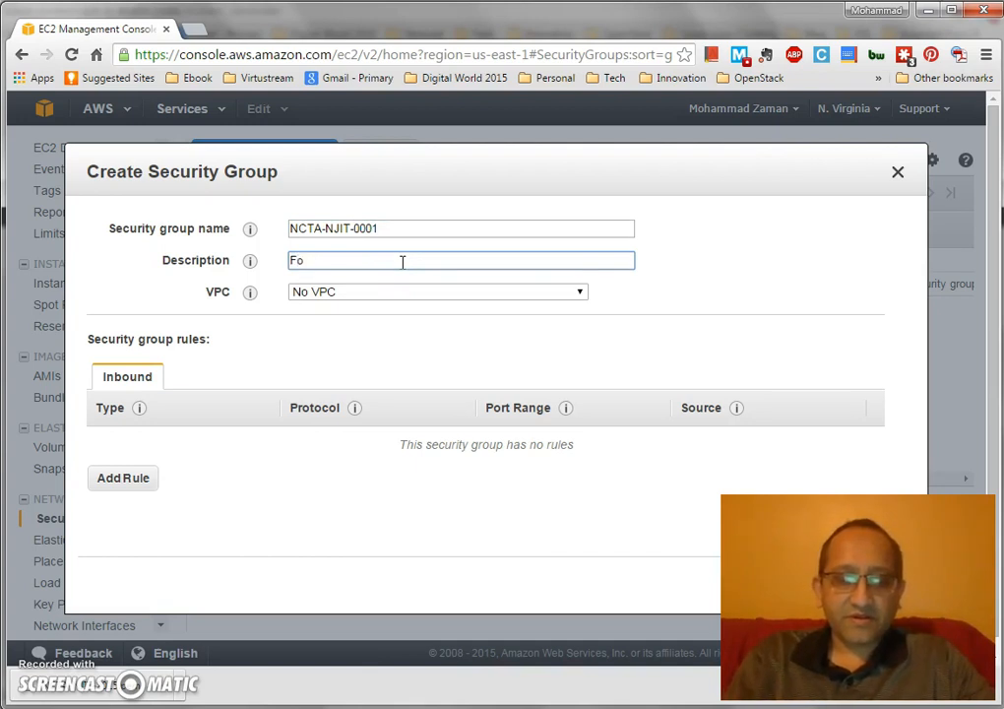
{"action": "type", "text": "For our CM Class"}
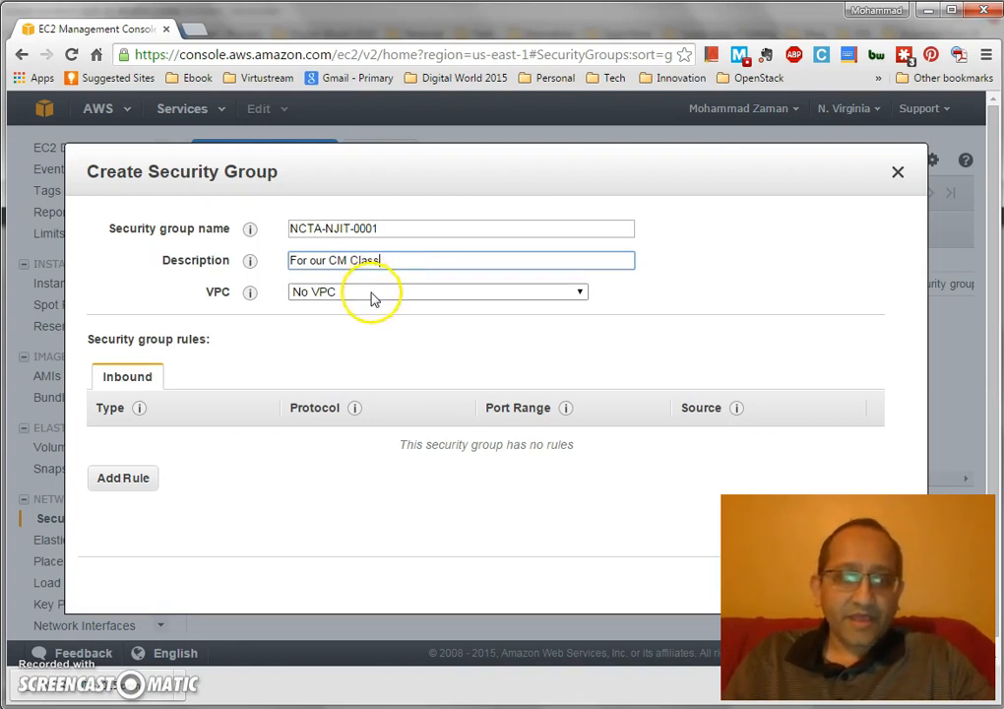
{"action": "left_click", "coordinate": [372, 291]}
{"action": "left_click", "coordinate": [381, 298]}
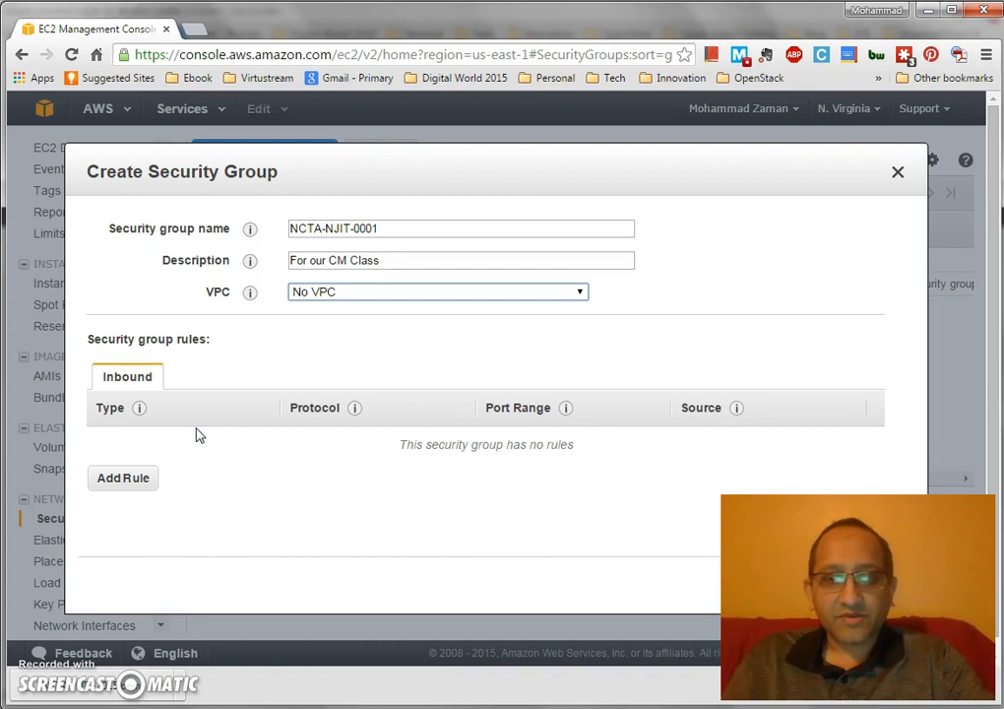
- Add an inbound SSH rule to the security group with its source set to Anywhere
{"action": "left_click", "coordinate": [118, 478]}
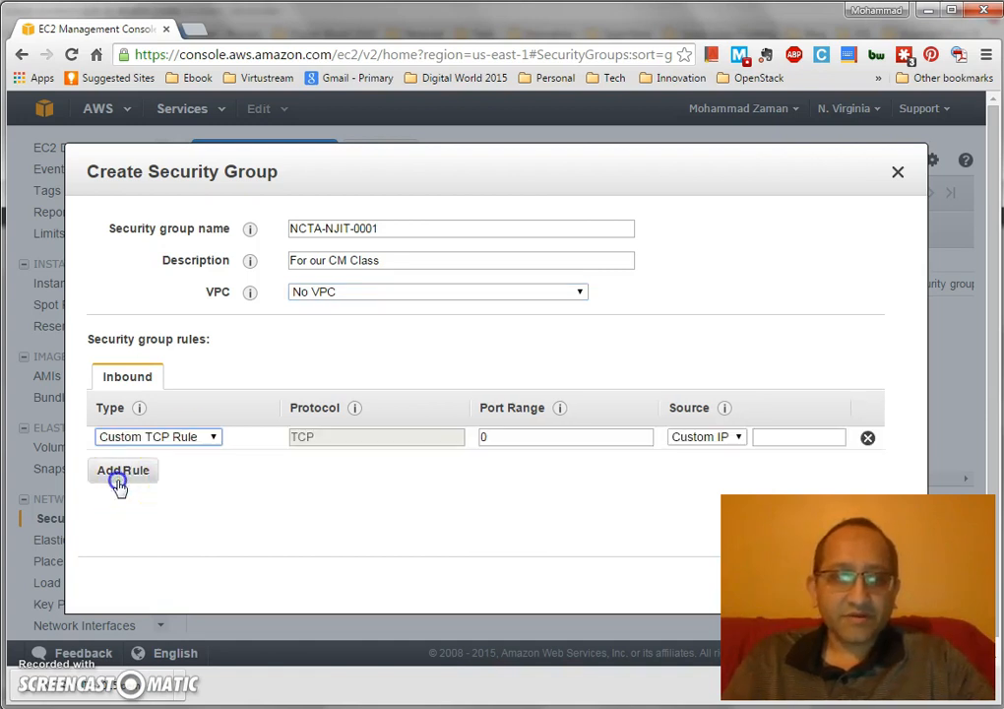
{"action": "left_click", "coordinate": [197, 438]}
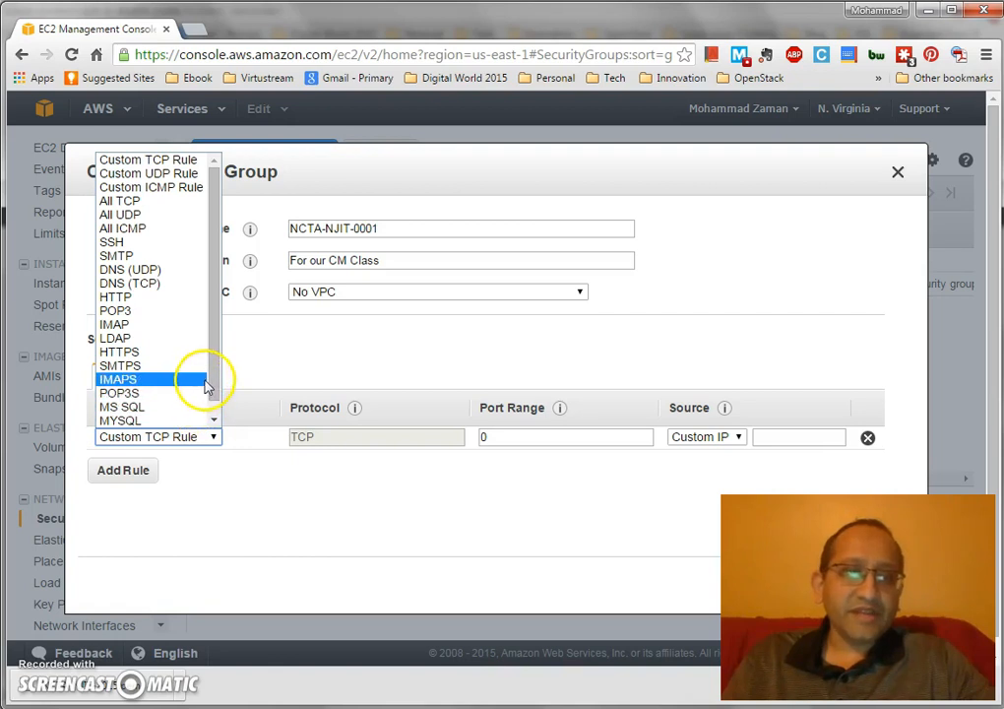
{"action": "left_click", "coordinate": [165, 243]}
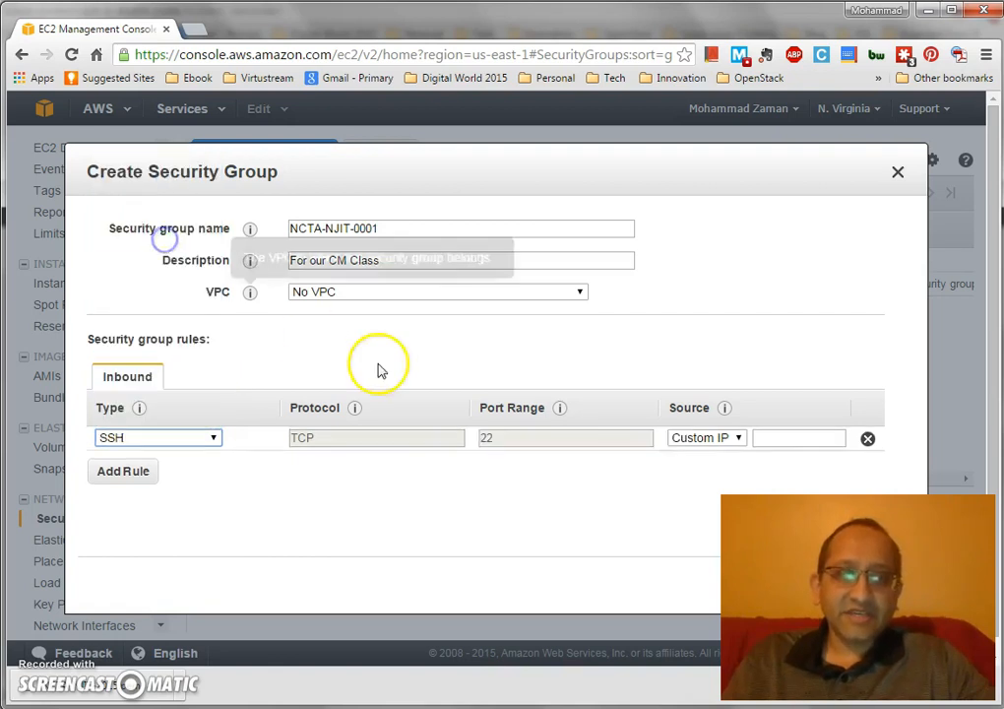
{"action": "left_click", "coordinate": [732, 440]}
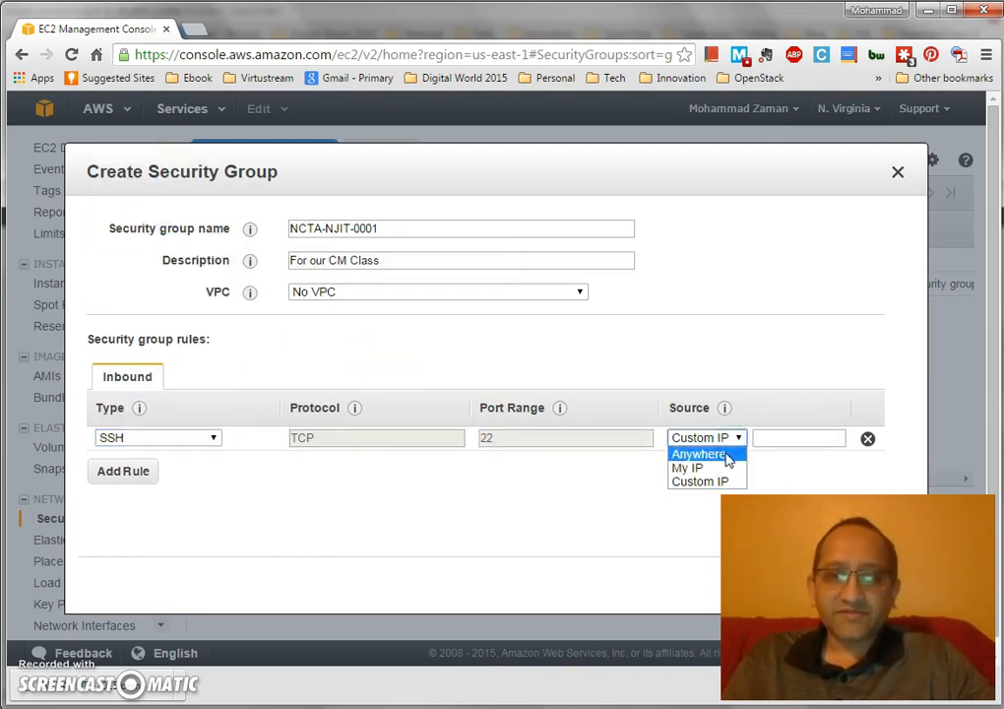
{"action": "left_click", "coordinate": [723, 454]}
- Add an inbound RDP rule to the security group with its source set to Anywhere
{"action": "left_click", "coordinate": [120, 472]}
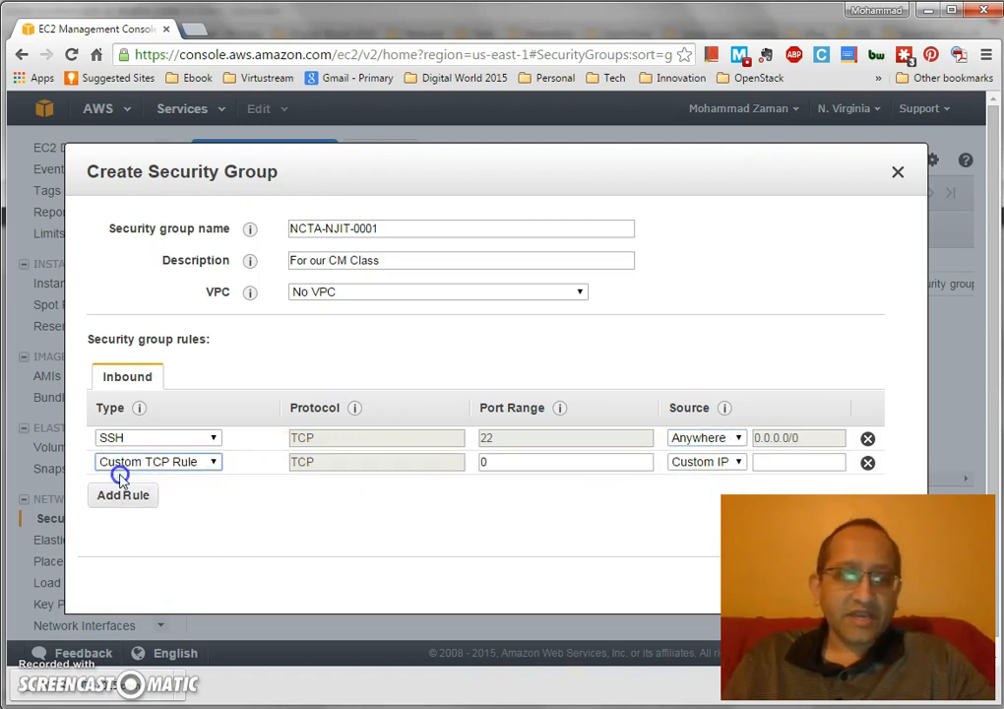
{"action": "left_click", "coordinate": [213, 462]}
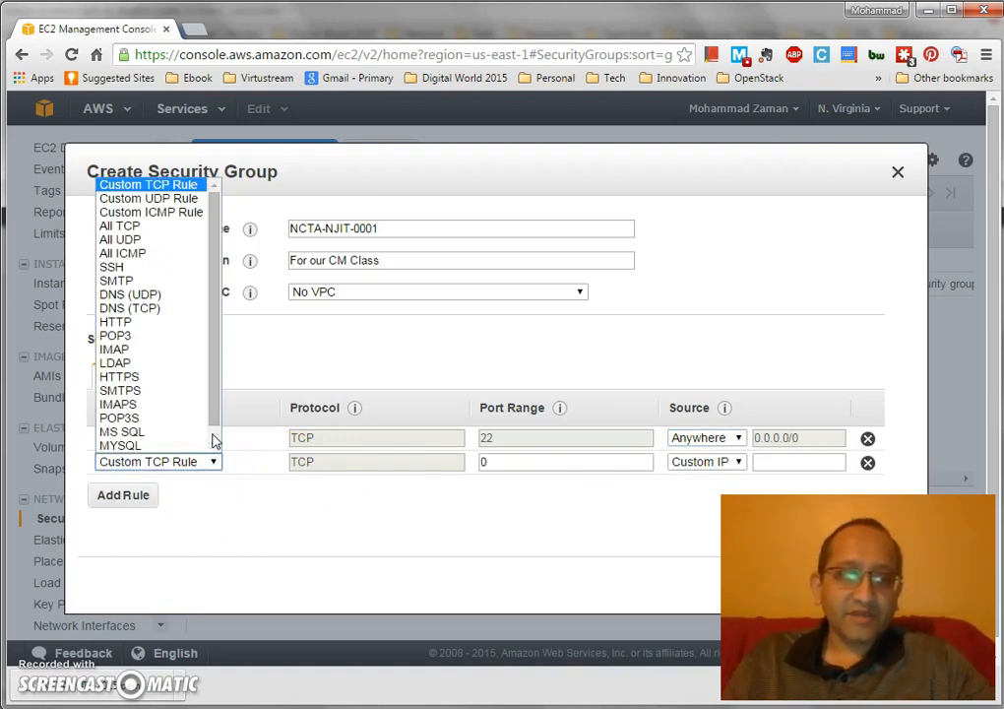
{"action": "left_click", "coordinate": [215, 440]}
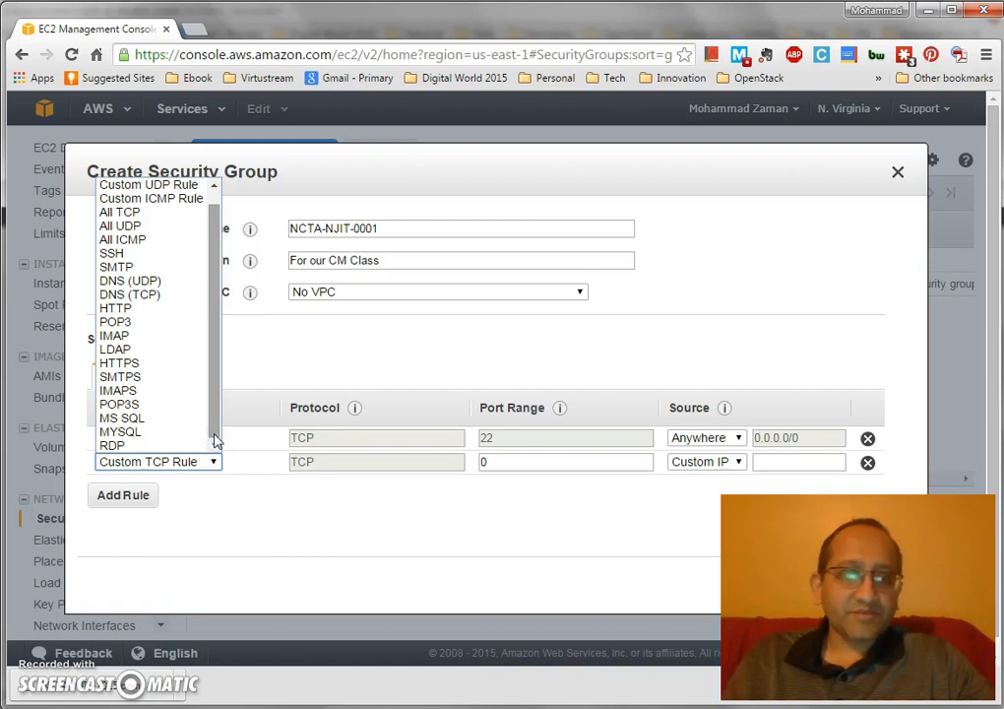
{"action": "left_click", "coordinate": [187, 445]}
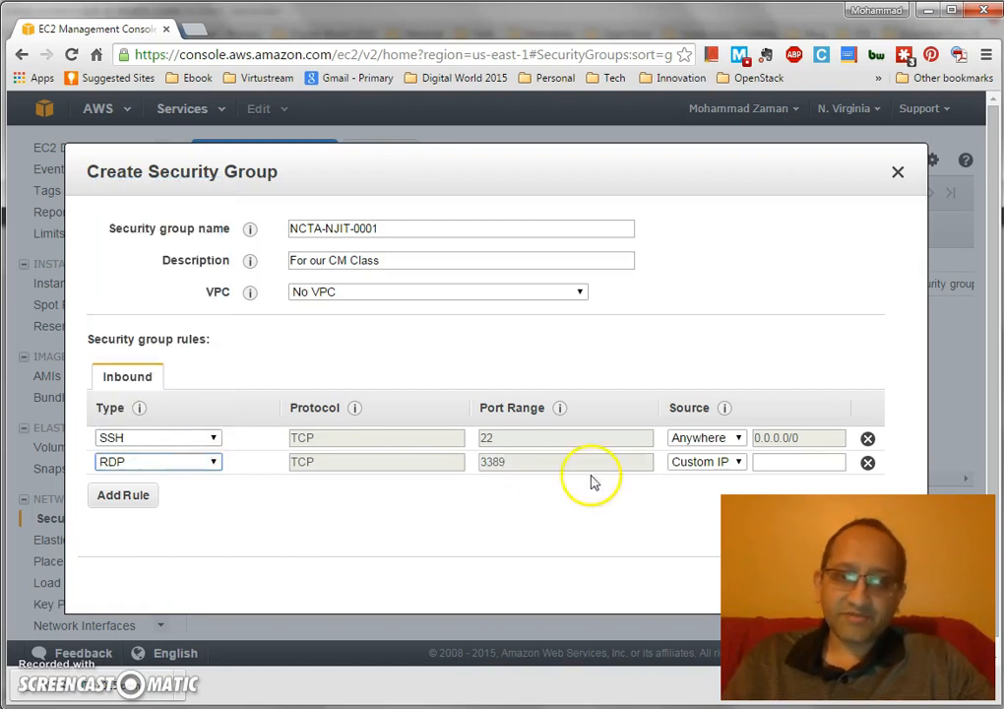
{"action": "left_click", "coordinate": [692, 463]}
{"action": "left_click", "coordinate": [695, 476]}
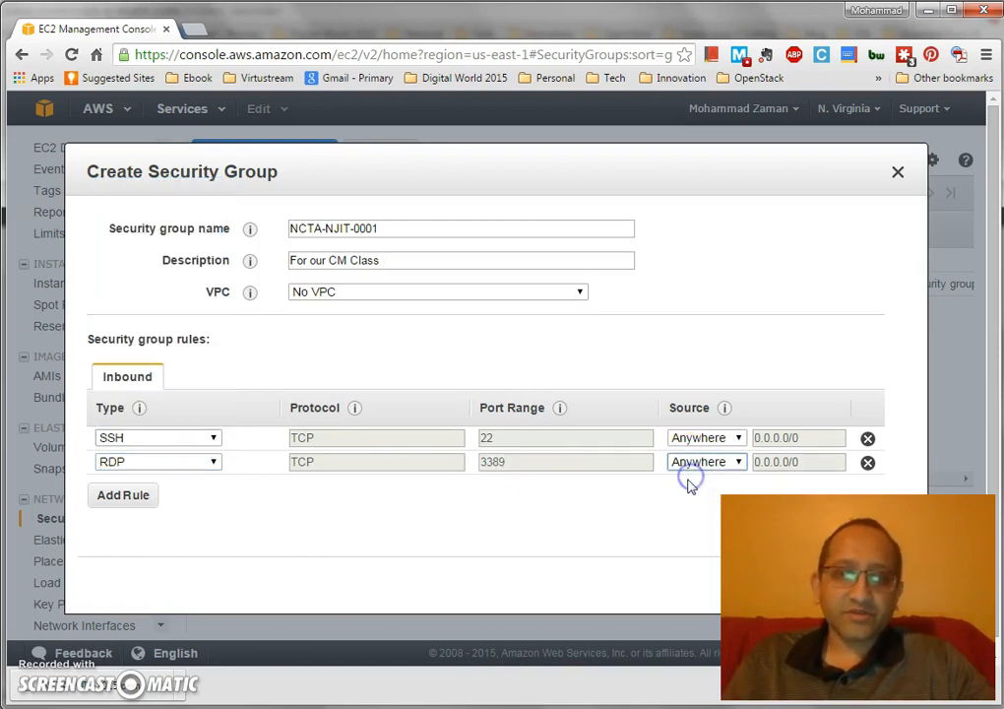
- Add inbound HTTP and HTTPS rules to the security group, both open to Anywhere
{"action": "left_click", "coordinate": [141, 497]}
{"action": "left_click", "coordinate": [197, 484]}
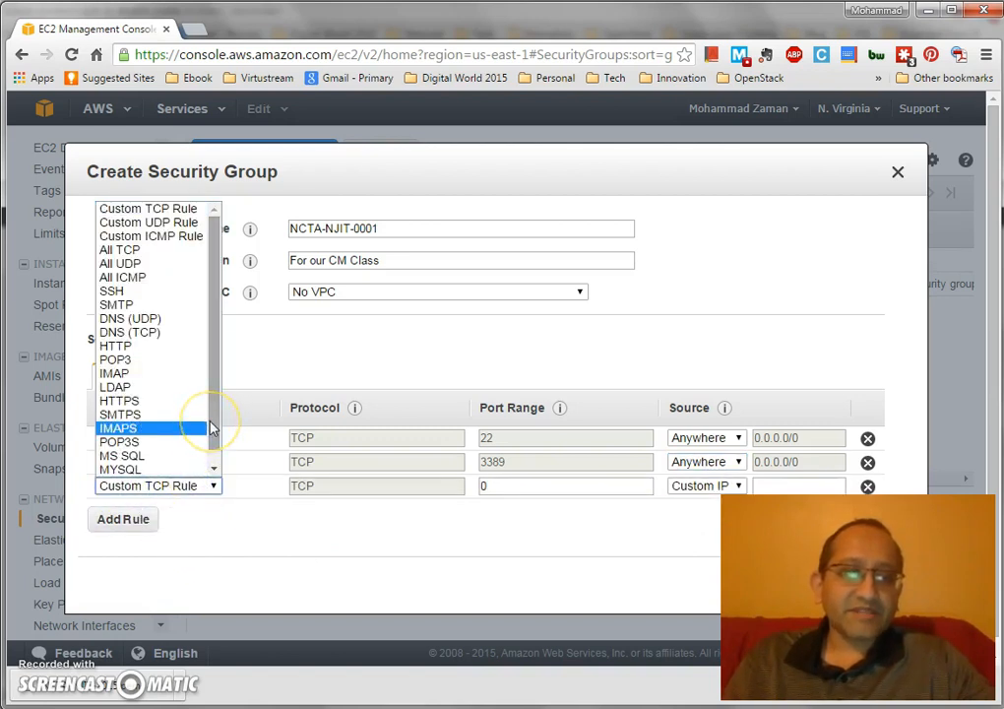
{"action": "left_click", "coordinate": [178, 345]}
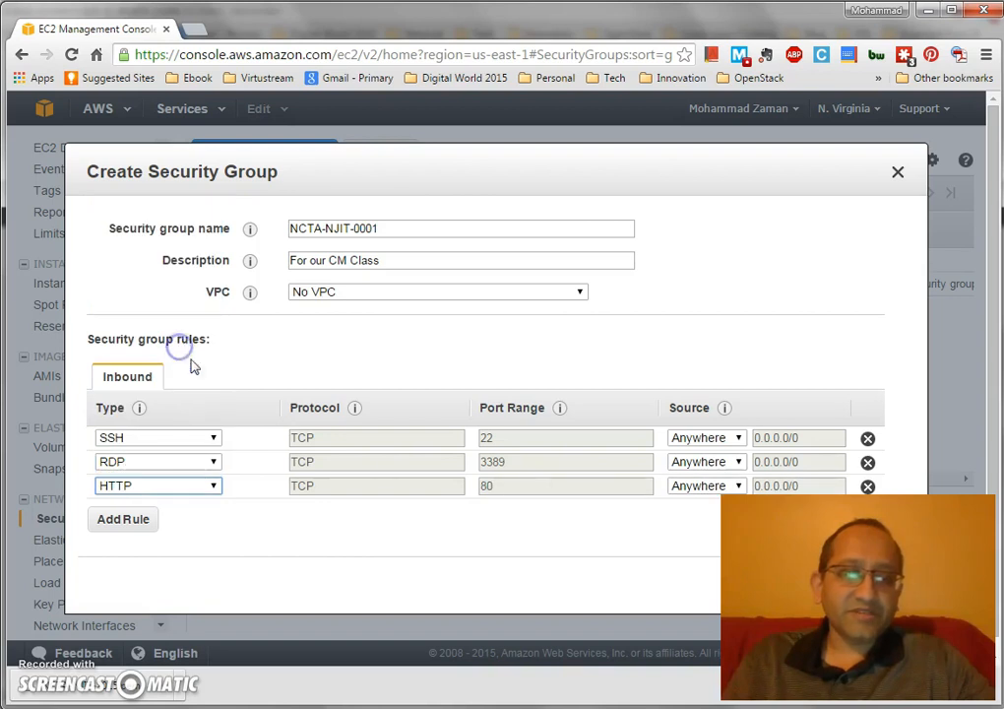
{"action": "left_click", "coordinate": [126, 520]}
{"action": "left_click", "coordinate": [189, 514]}
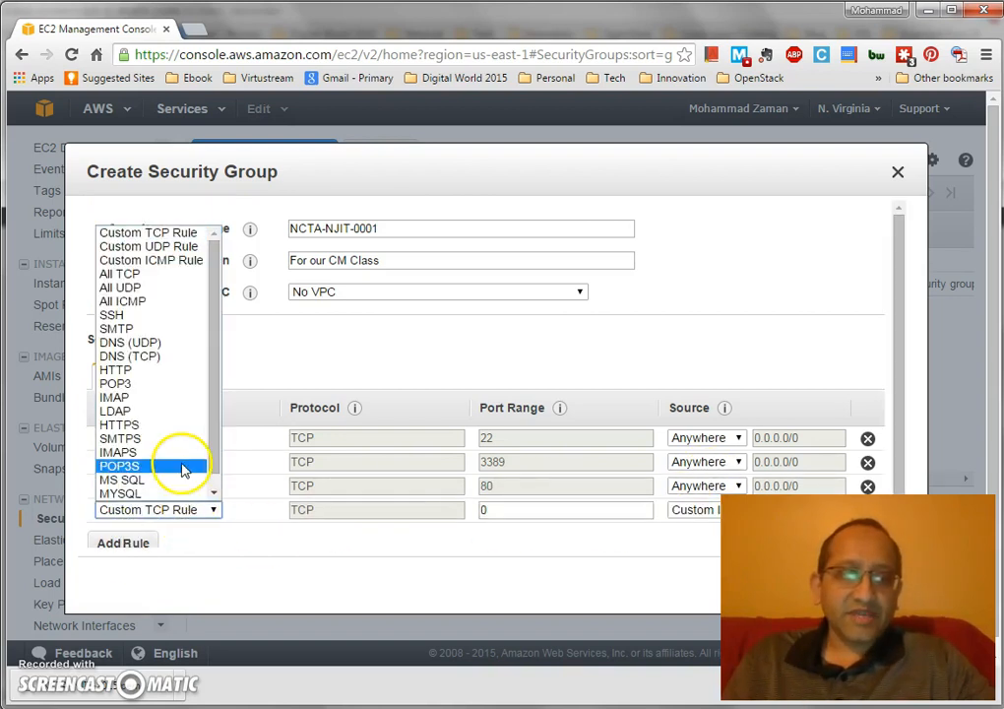
{"action": "left_click", "coordinate": [178, 425]}
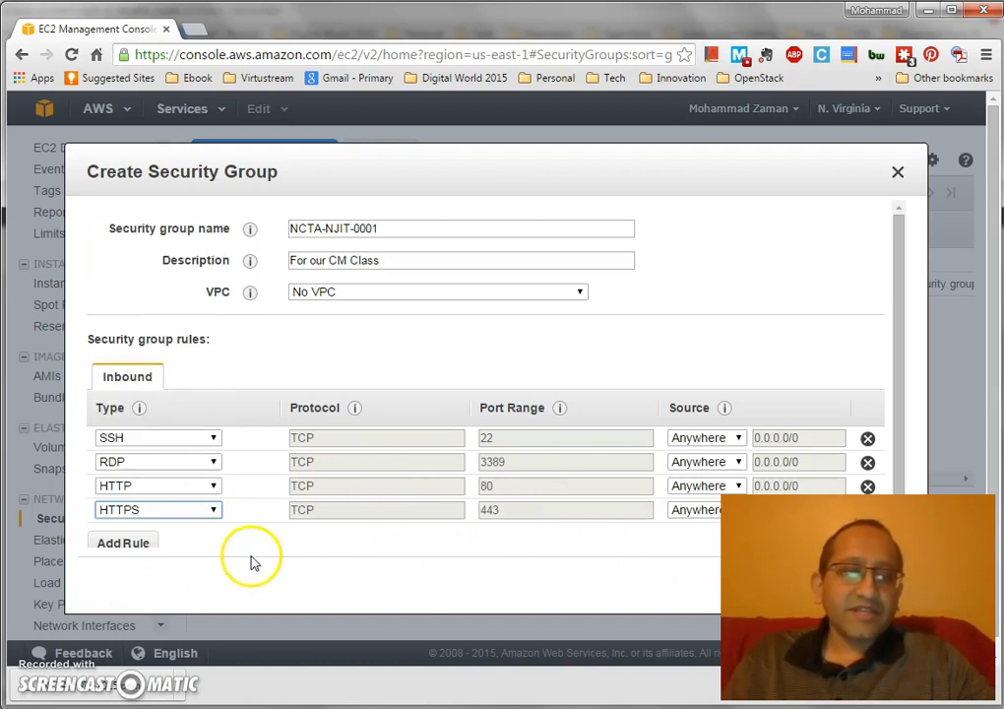
- Create the NCTA-NJIT-0001 security group, moving the browser window as needed to reach the confirmation and restoring its place
{"action": "scroll", "coordinate": [470, 340], "scroll_direction": "down", "scroll_amount": 1}
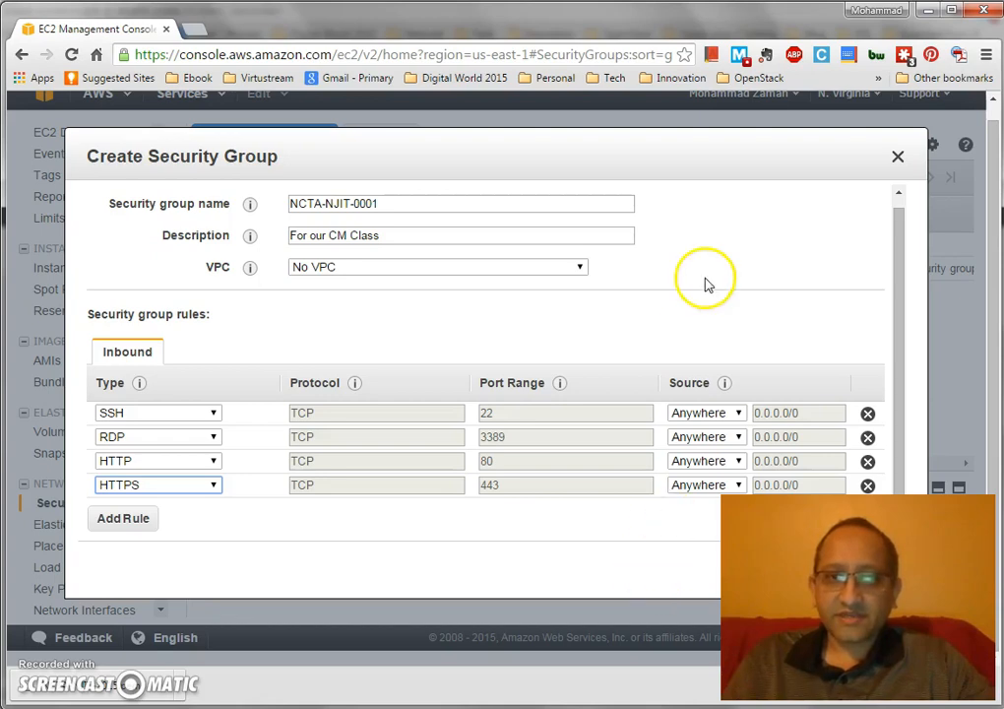
{"action": "left_click_drag", "start_coordinate": [476, 4], "coordinate": [287, 0]}
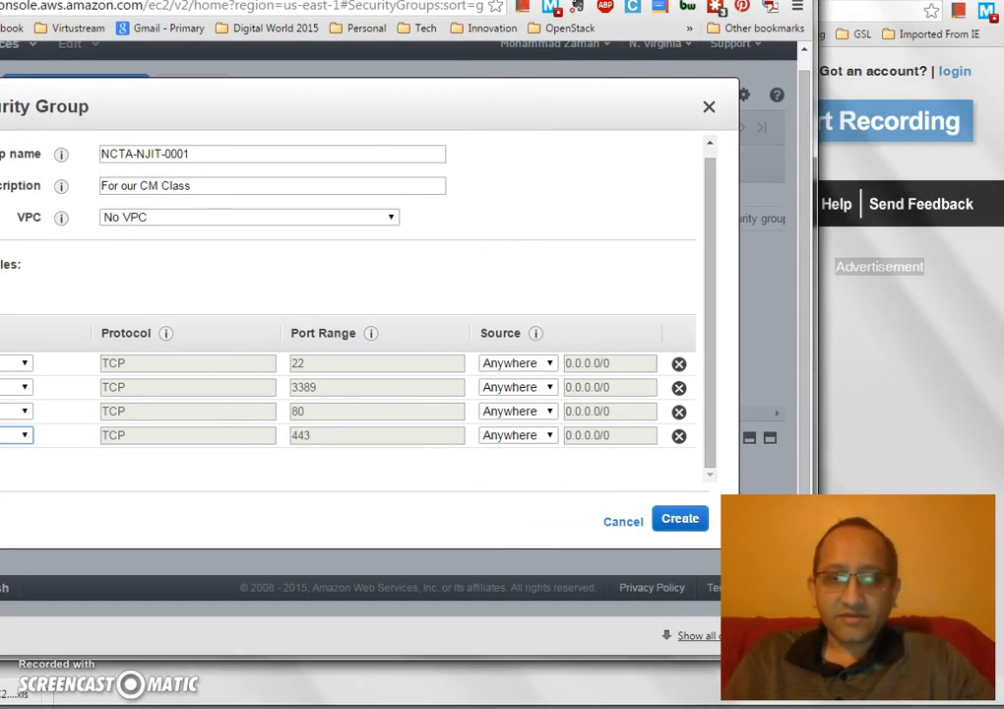
{"action": "left_click_drag", "start_coordinate": [463, 0], "coordinate": [446, 19]}
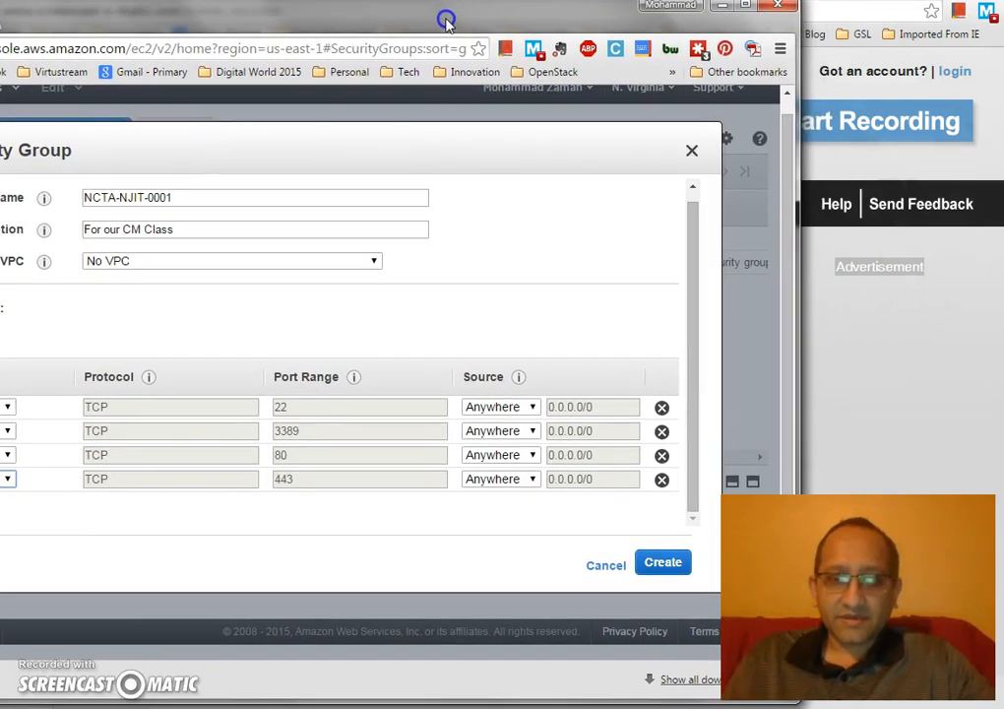
{"action": "left_click", "coordinate": [668, 566]}
{"action": "left_click_drag", "start_coordinate": [420, 19], "coordinate": [623, 21]}
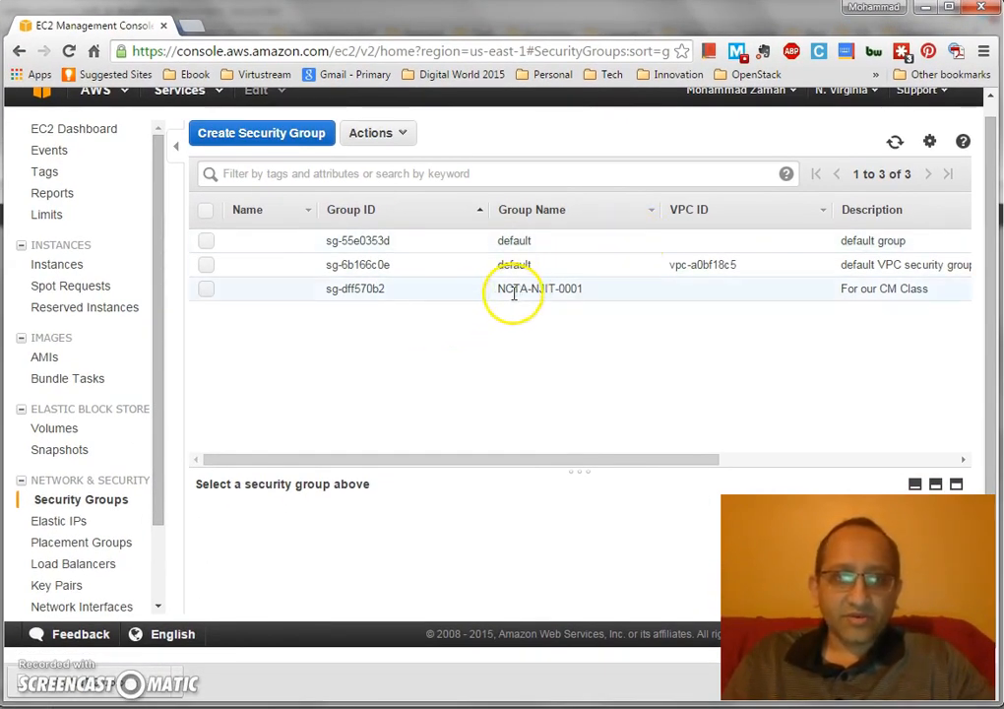
{"action": "scroll", "coordinate": [512, 315], "scroll_direction": "up", "scroll_amount": 1}
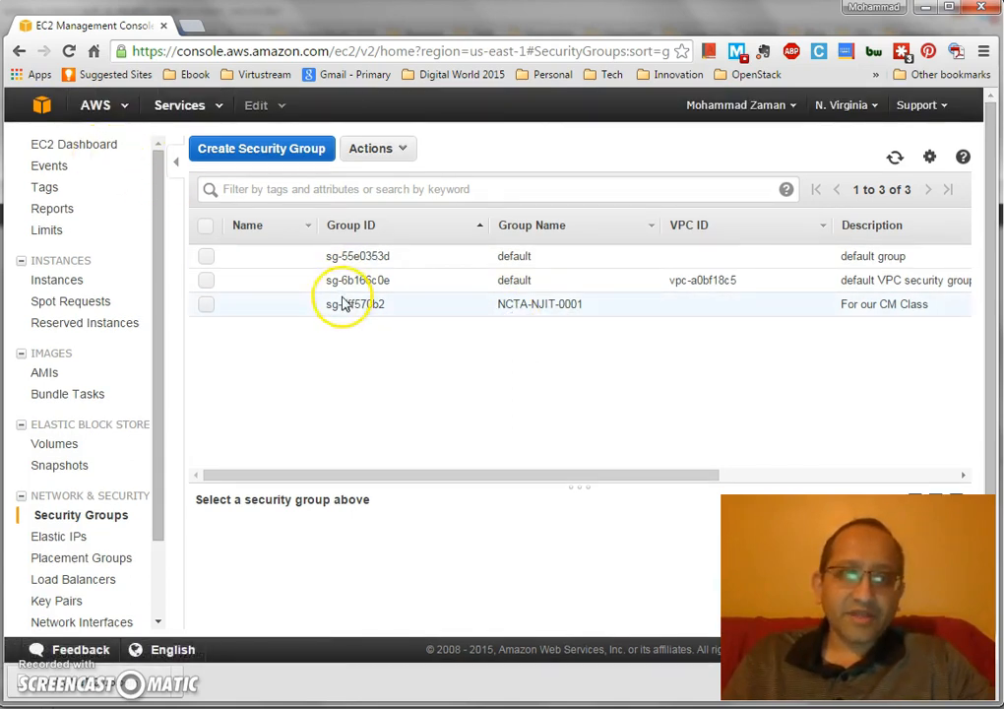
- Start launching a new instance from the EC2 dashboard, using the Amazon Linux AMI 2015.03 (HVM), SSD Volume Type
{"action": "left_click", "coordinate": [74, 149]}
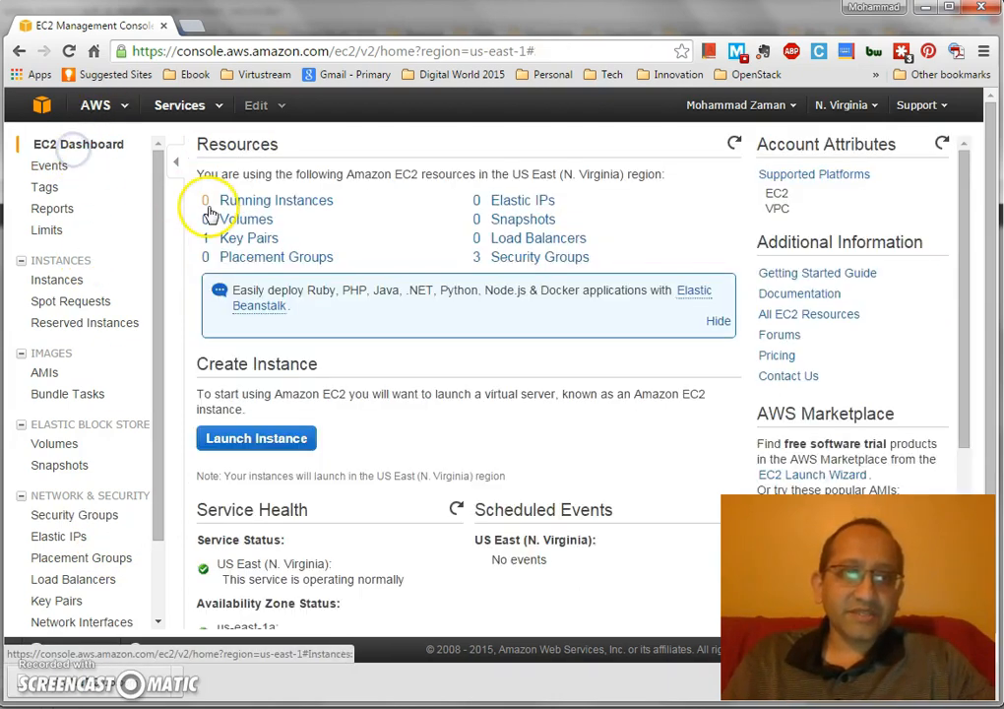
{"action": "left_click", "coordinate": [265, 440]}
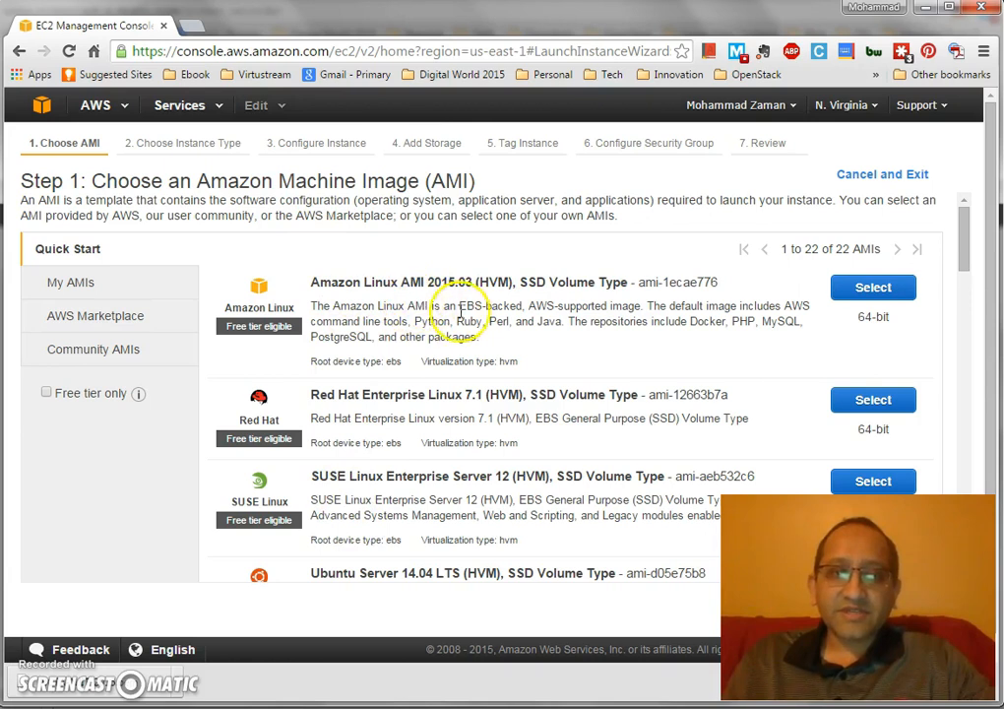
{"action": "left_click", "coordinate": [873, 289]}
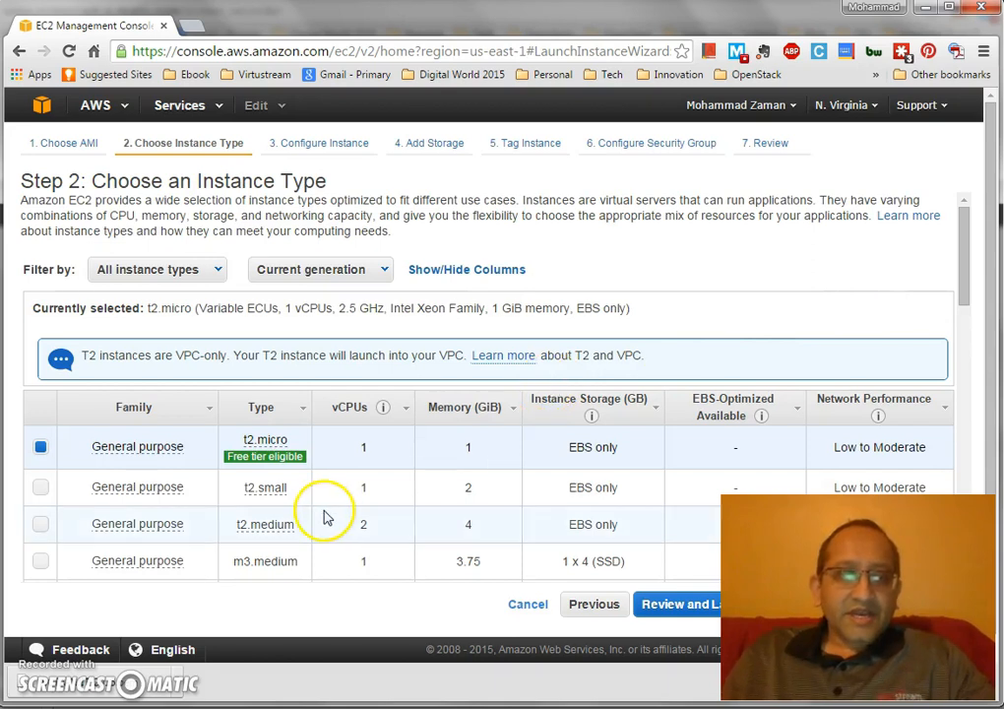
- Choose the m3.medium instance type and go through the instance details, storage and tag steps with their default settings
{"action": "scroll", "coordinate": [327, 517], "scroll_direction": "down", "scroll_amount": 3}
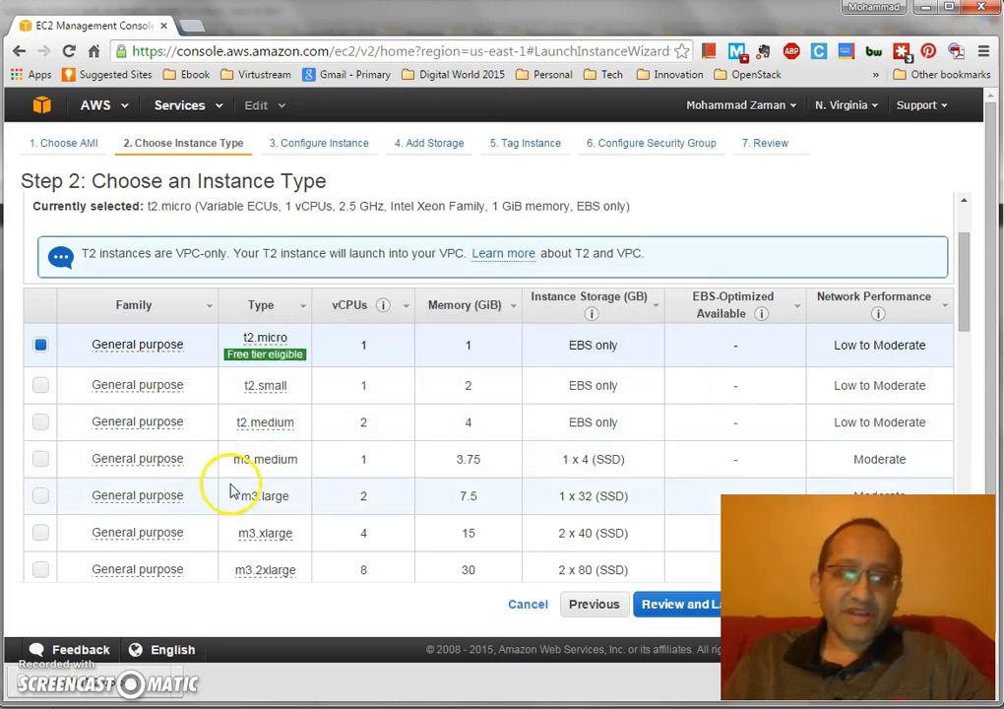
{"action": "left_click", "coordinate": [40, 463]}
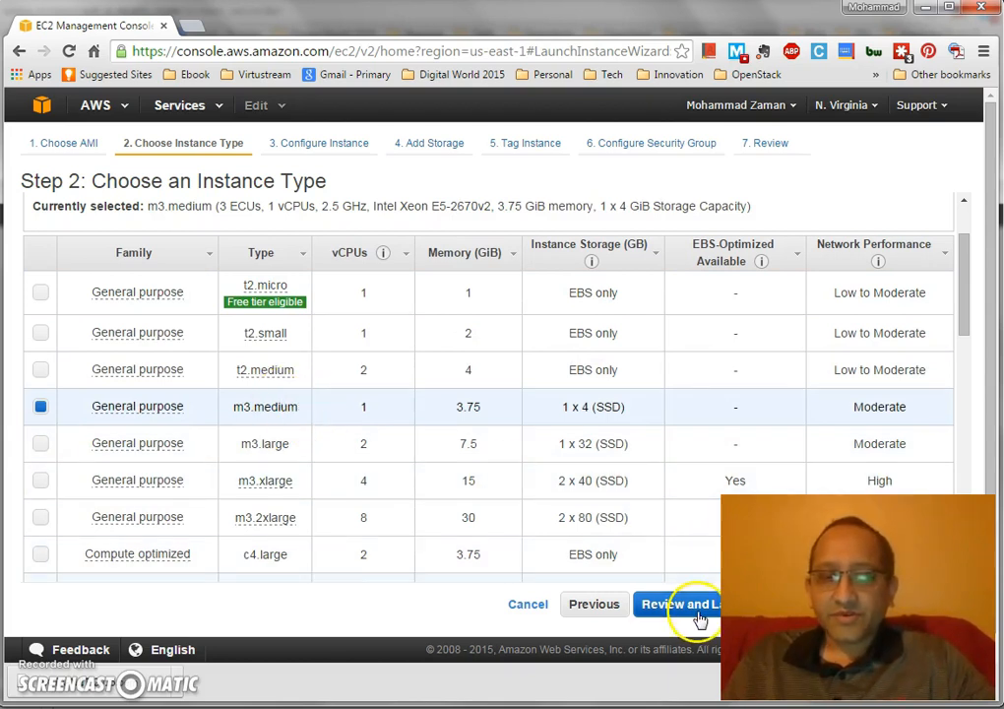
{"action": "left_click", "coordinate": [346, 147]}
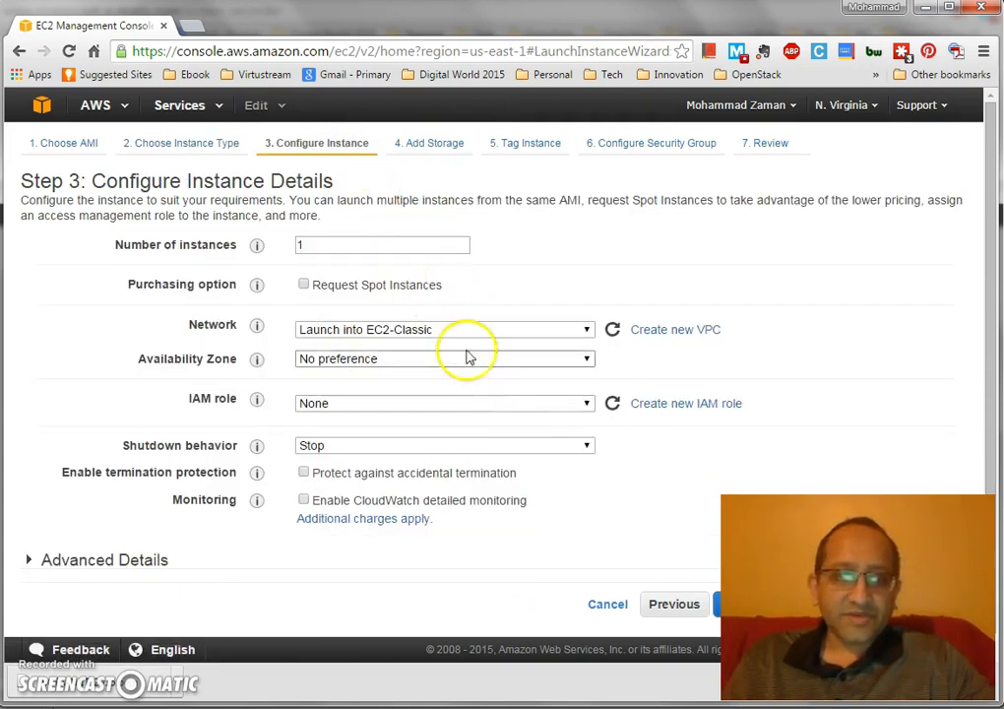
{"action": "left_click", "coordinate": [432, 151]}
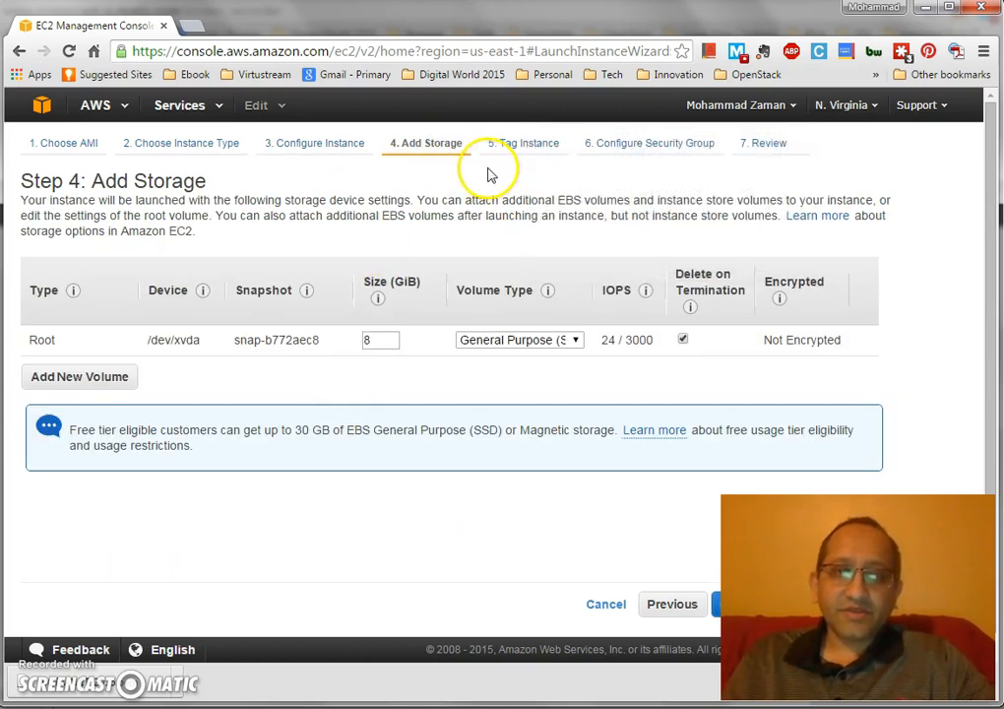
{"action": "left_click", "coordinate": [511, 148]}
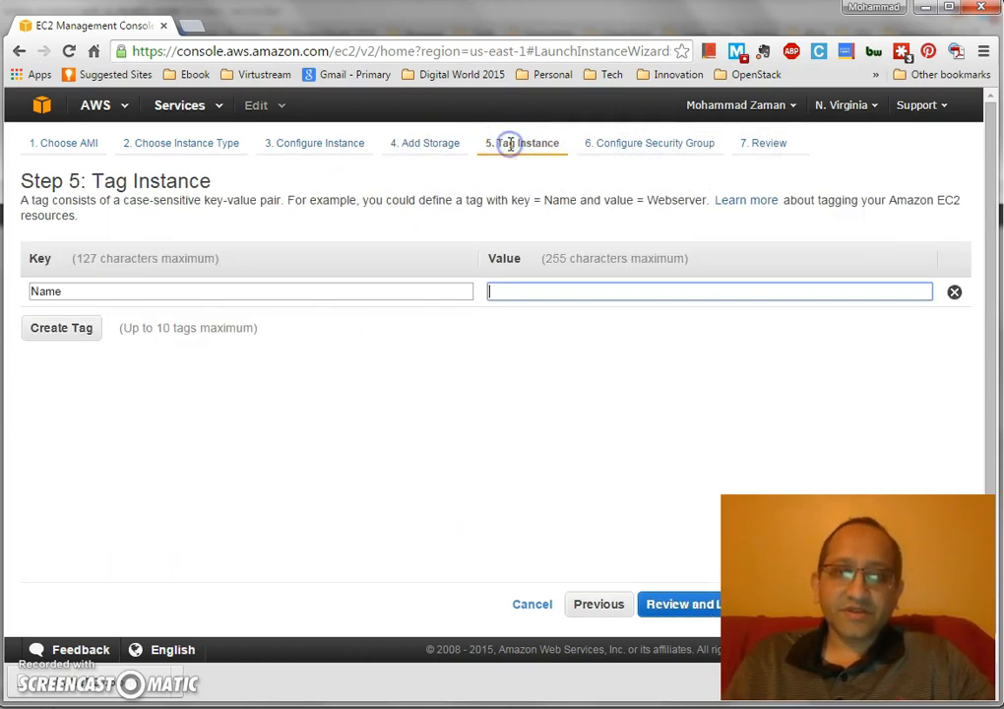
- Assign the existing NCTA-NJIT-0001 security group to the instance and check its inbound rules
{"action": "left_click", "coordinate": [623, 142]}
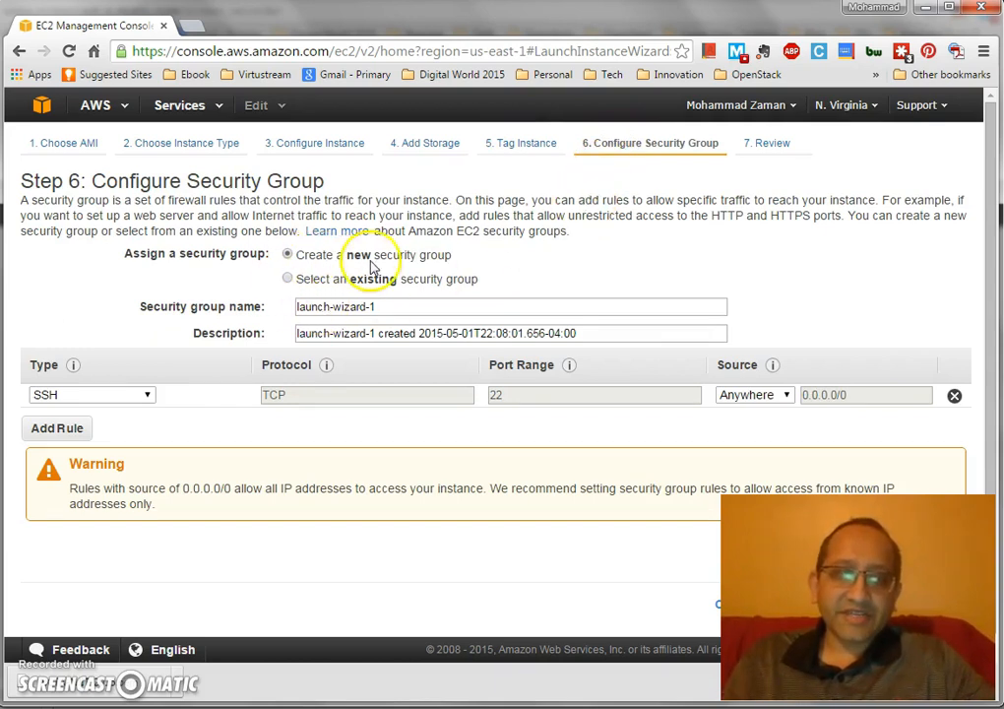
{"action": "left_click", "coordinate": [288, 279]}
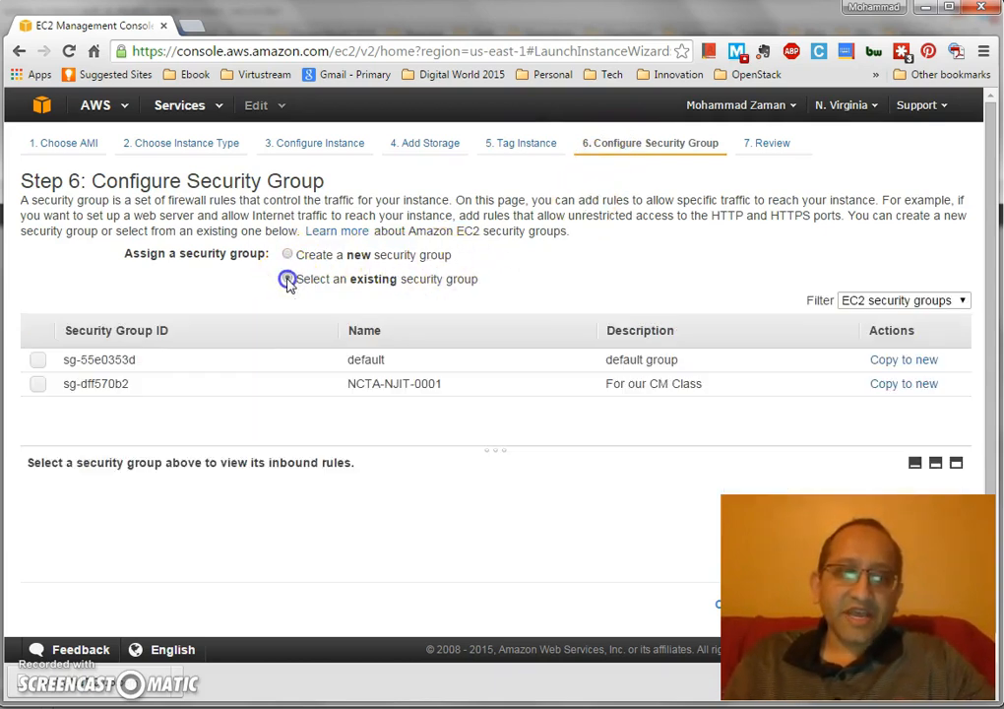
{"action": "left_click", "coordinate": [400, 387]}
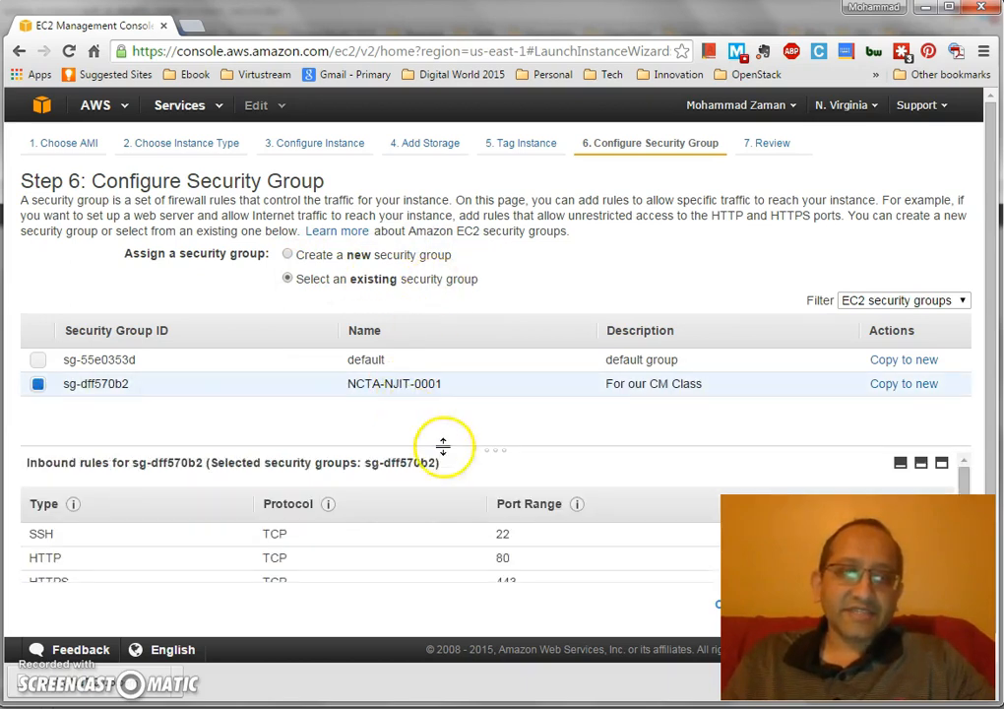
{"action": "scroll", "coordinate": [379, 551], "scroll_direction": "down", "scroll_amount": 3}
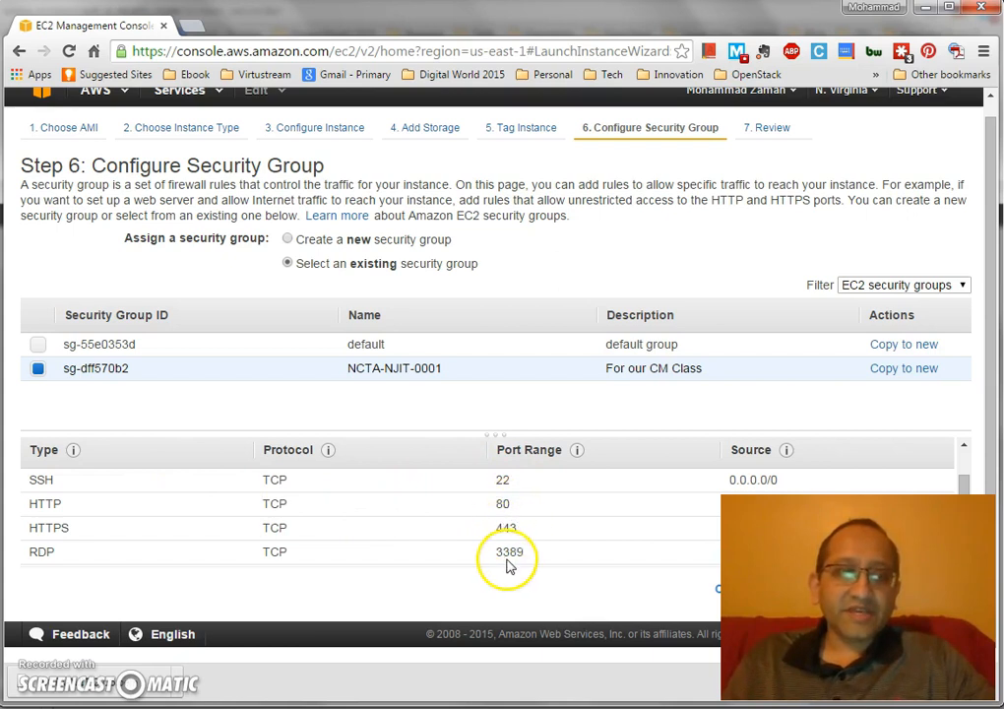
{"action": "scroll", "coordinate": [485, 566], "scroll_direction": "up", "scroll_amount": 3}
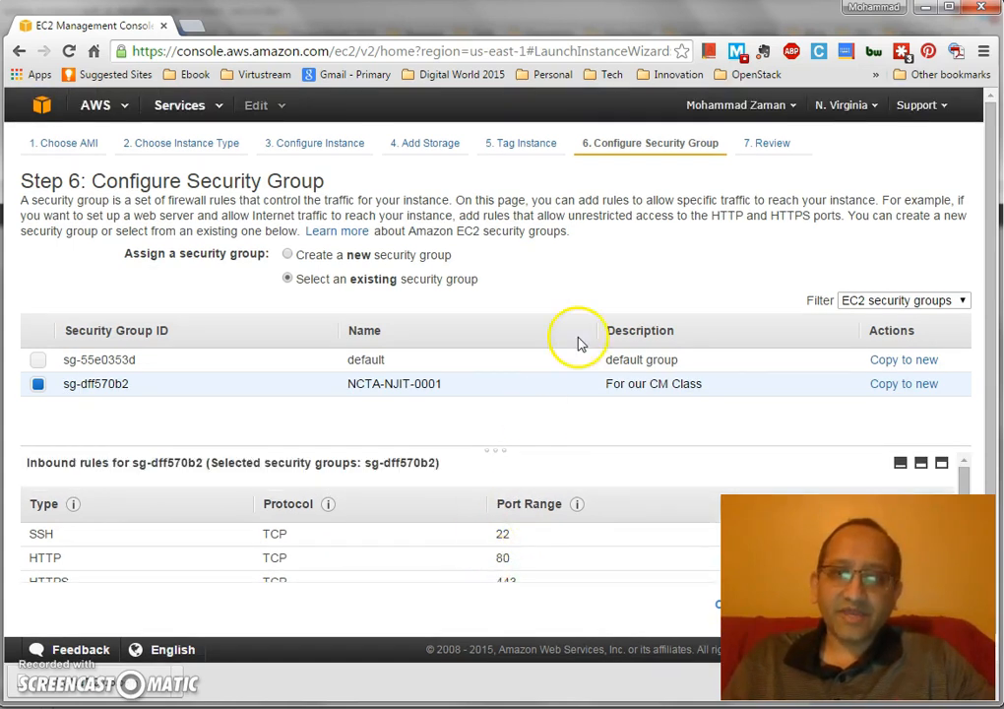
{"action": "scroll", "coordinate": [599, 336], "scroll_direction": "down", "scroll_amount": 1}
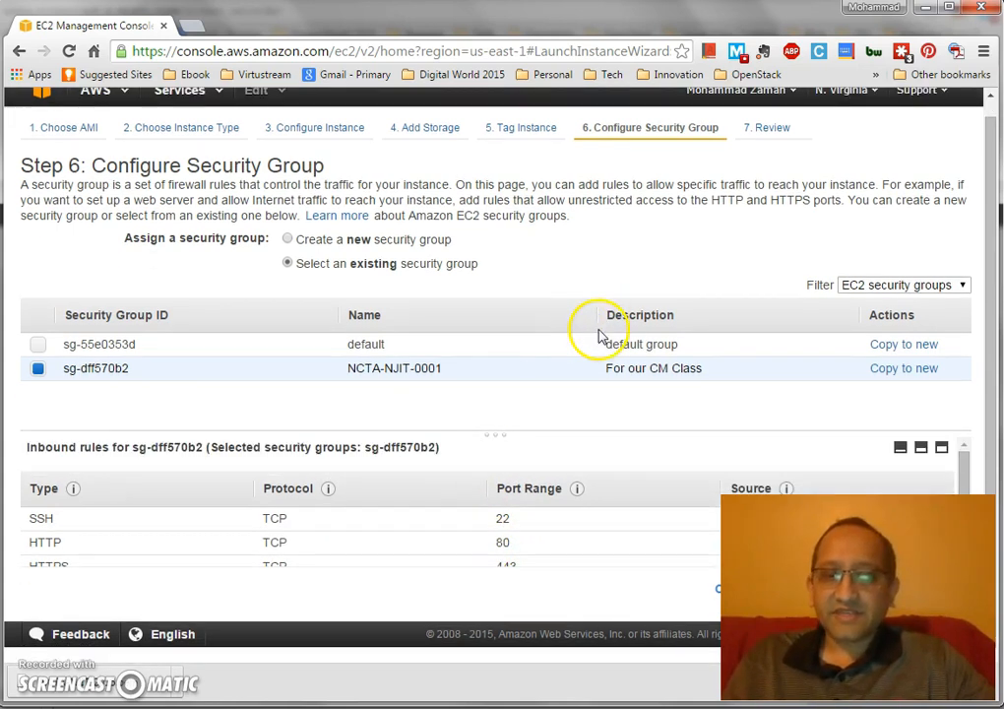
- Review the launch settings and launch the instance with the existing NCTA-NJIT-2015 key pair, acknowledging access to its private key file
{"action": "left_click", "coordinate": [766, 130]}
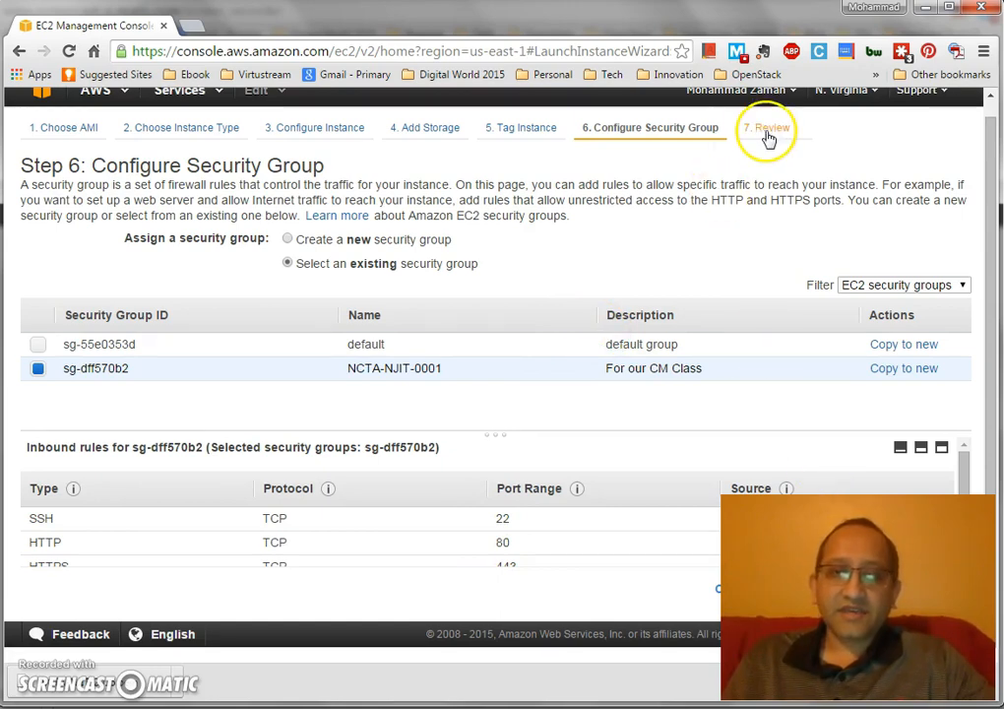
{"action": "scroll", "coordinate": [628, 234], "scroll_direction": "down", "scroll_amount": 5}
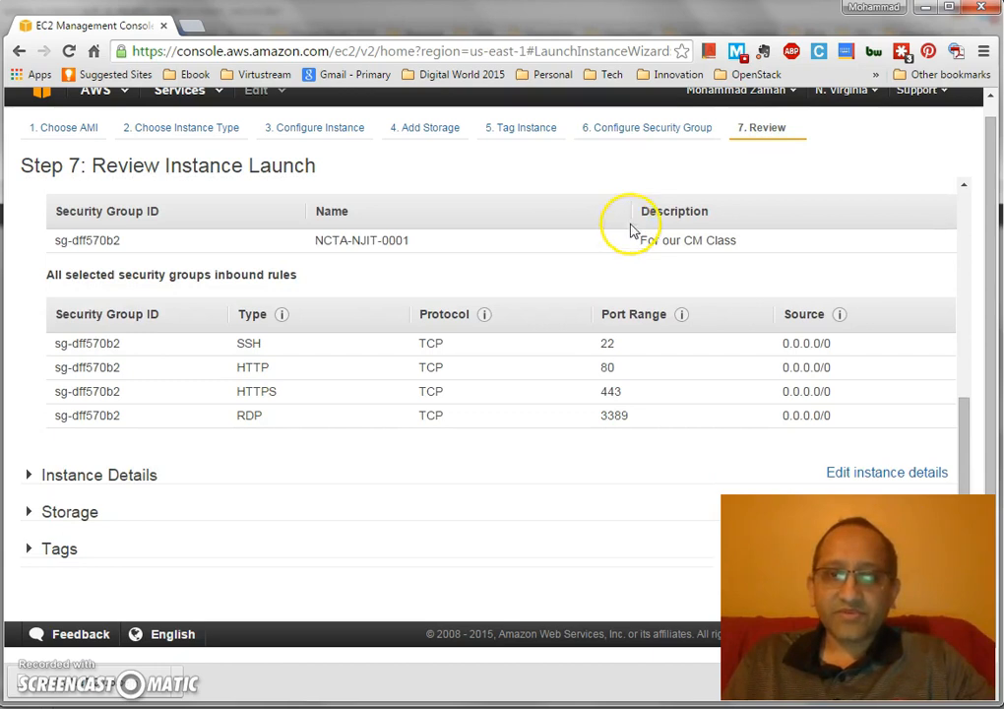
{"action": "left_click_drag", "start_coordinate": [731, 29], "coordinate": [486, 29]}
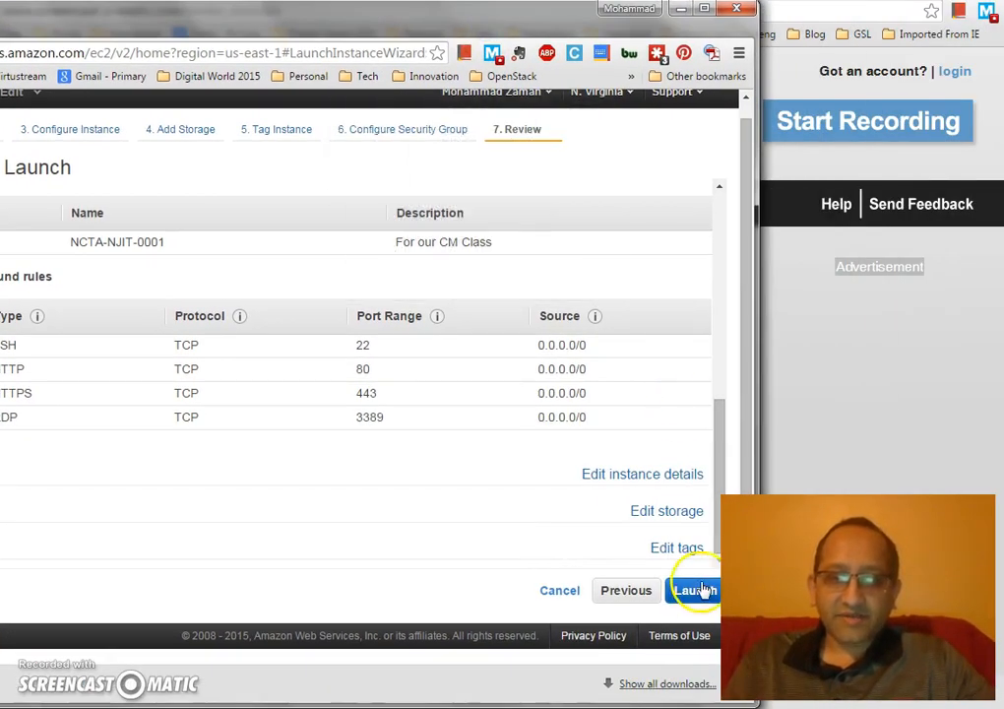
{"action": "left_click", "coordinate": [698, 591]}
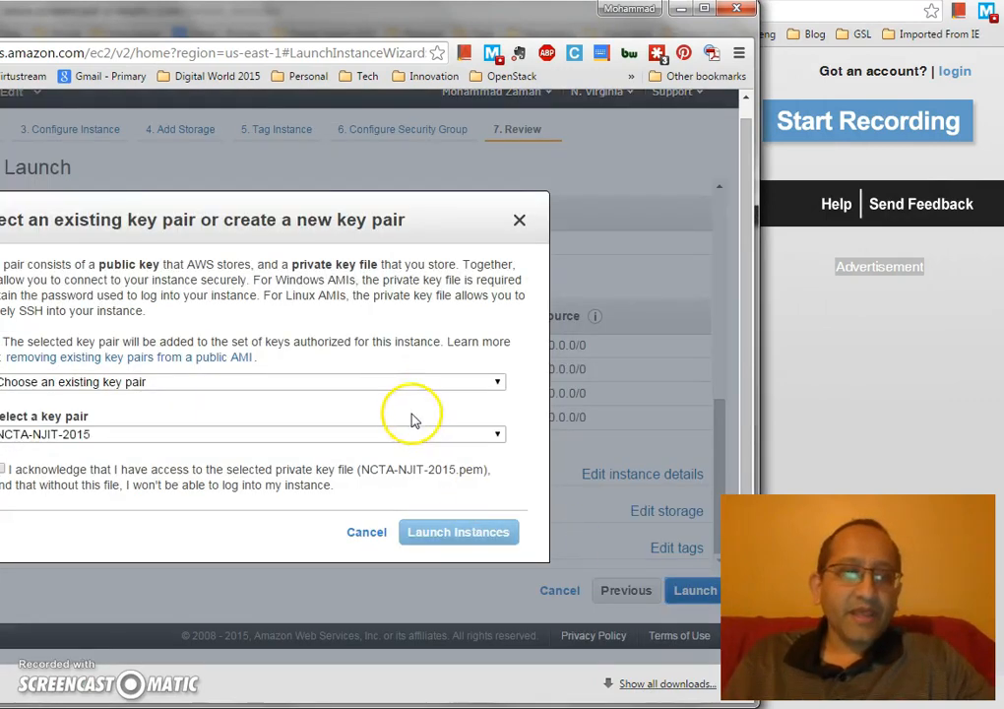
{"action": "left_click_drag", "start_coordinate": [482, 28], "coordinate": [536, 27]}
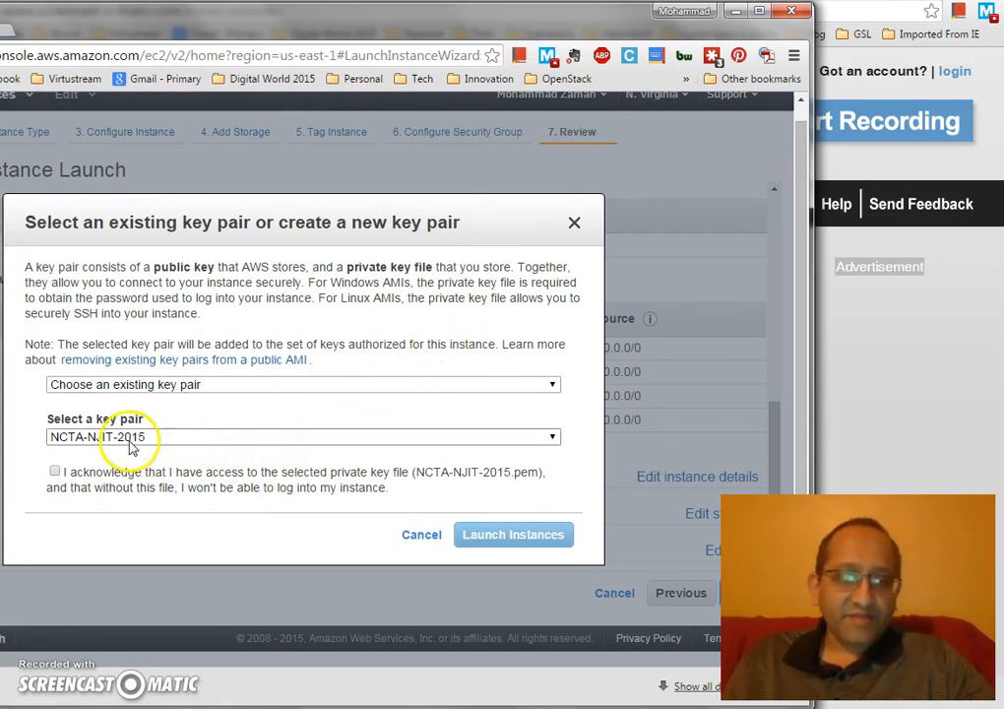
{"action": "left_click", "coordinate": [56, 475]}
{"action": "left_click", "coordinate": [516, 539]}
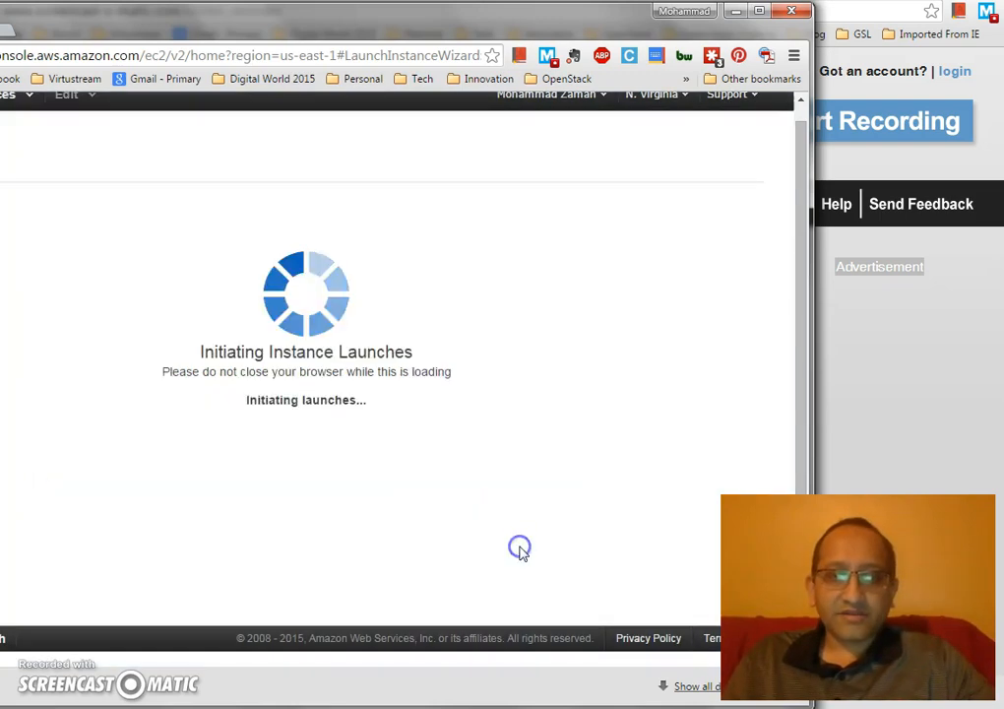
- Open the instances list from the launch status page to view the new instance, moving the browser window as needed
{"action": "left_click_drag", "start_coordinate": [522, 21], "coordinate": [593, 0]}
{"action": "scroll", "coordinate": [538, 320], "scroll_direction": "down", "scroll_amount": 2}
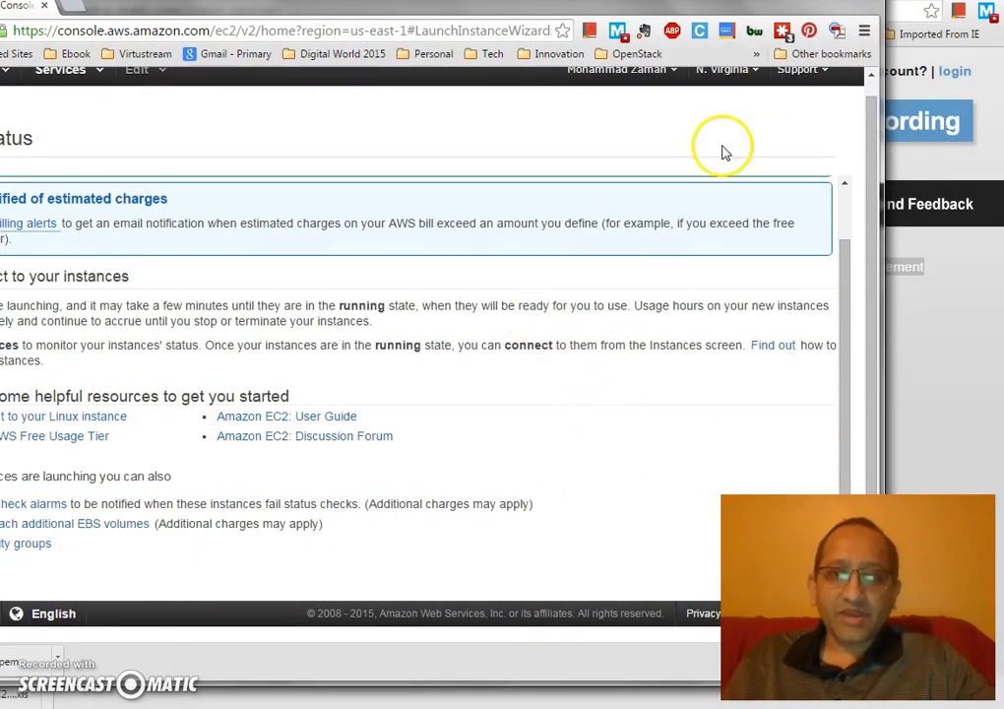
{"action": "left_click_drag", "start_coordinate": [646, 17], "coordinate": [565, 22]}
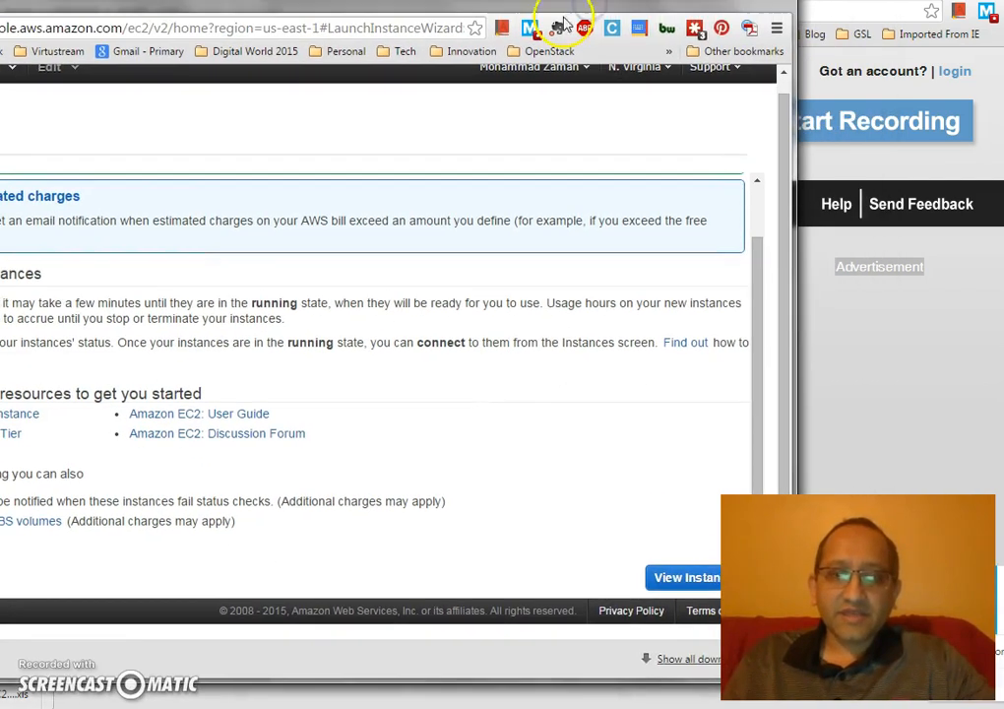
{"action": "left_click", "coordinate": [689, 578]}
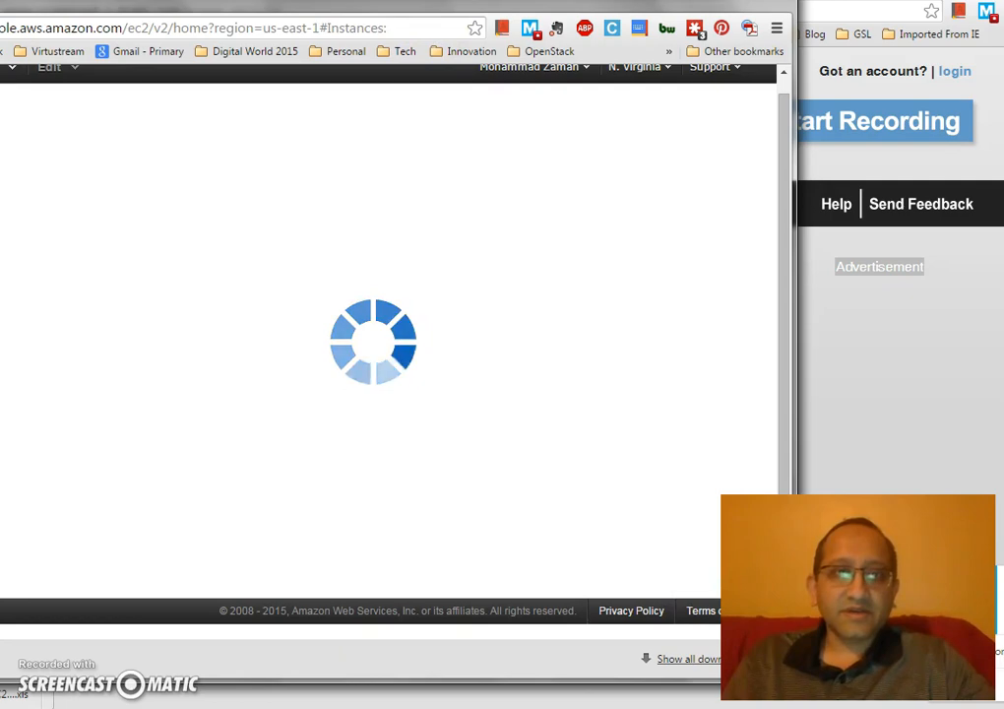
{"action": "left_click_drag", "start_coordinate": [442, 0], "coordinate": [653, 13]}
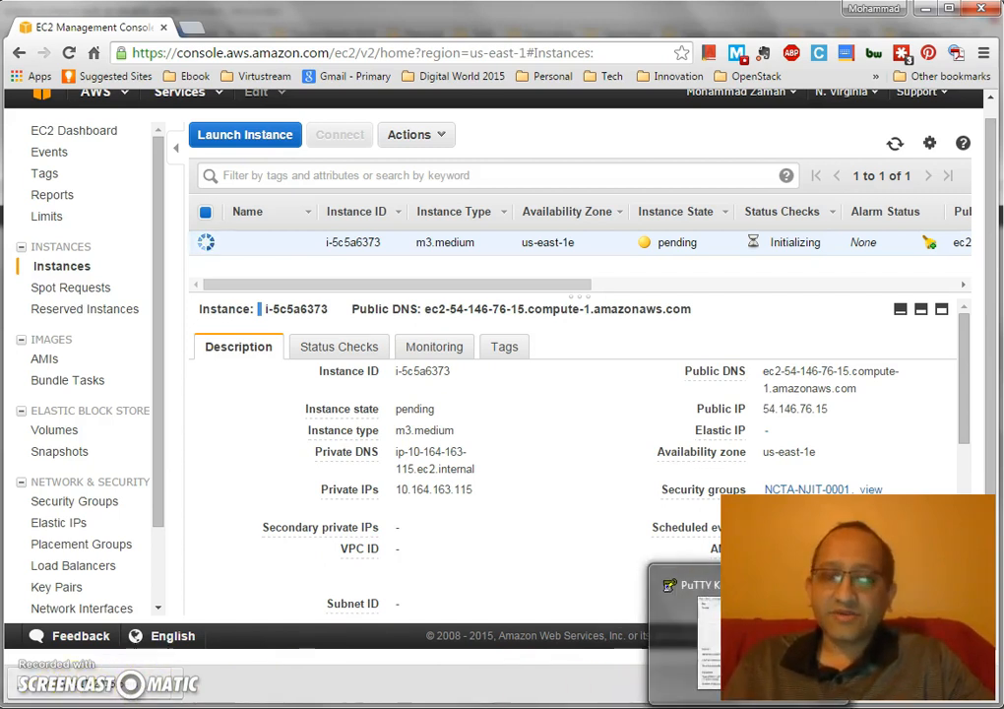
- Switch to PuTTY Key Generator and load NCTA-NJIT-2015.pem from the Downloads folder, with all file types shown
{"action": "left_click", "coordinate": [748, 693]}
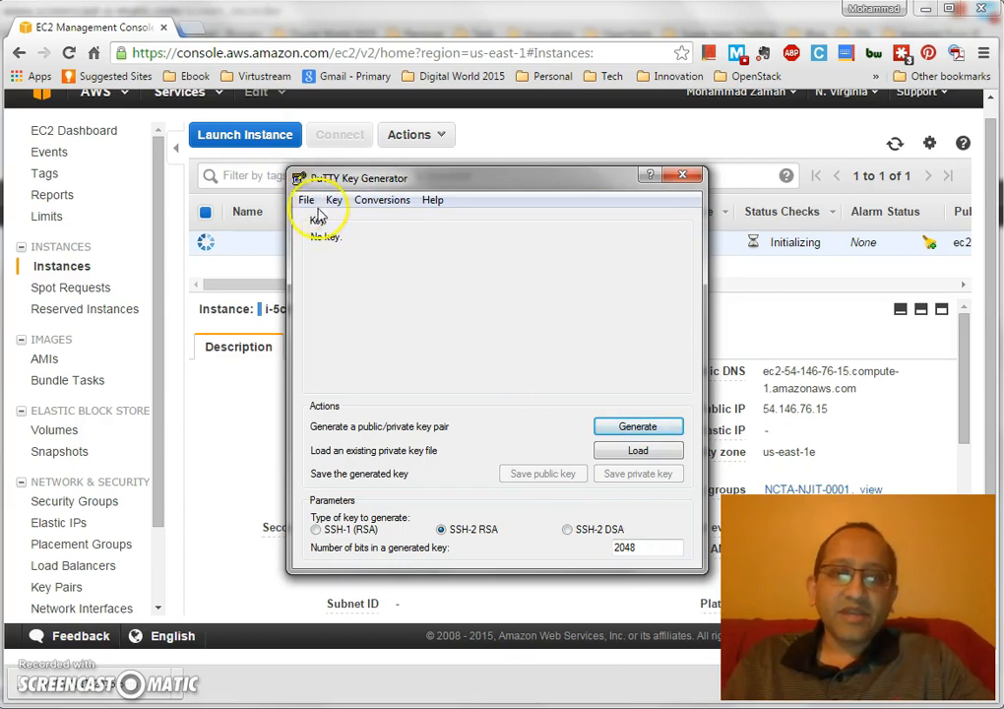
{"action": "left_click", "coordinate": [635, 449]}
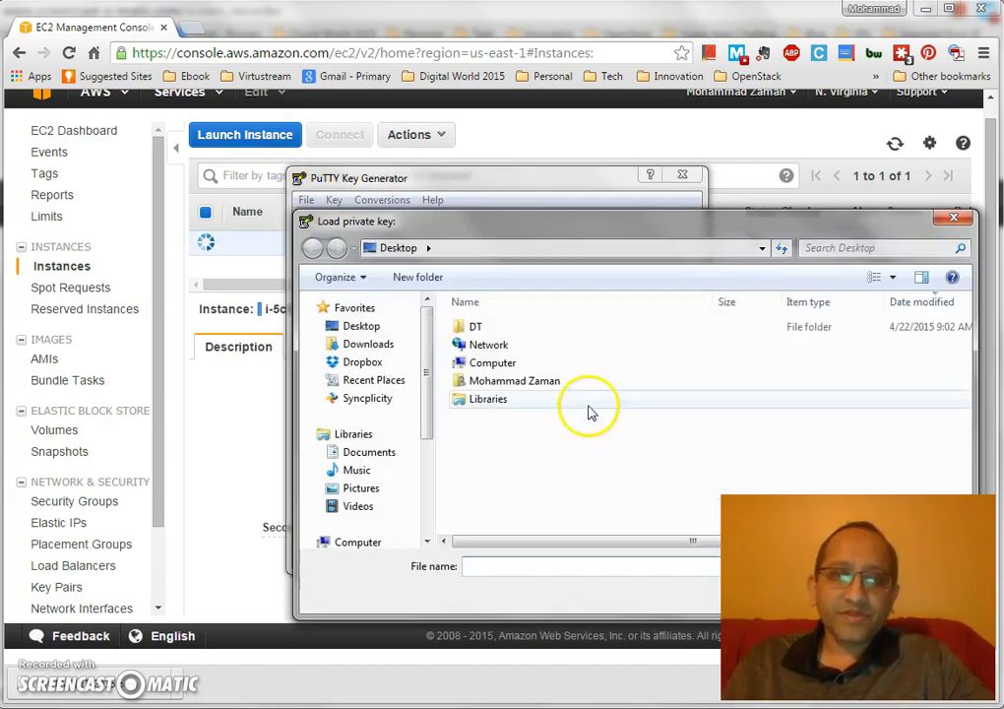
{"action": "left_click", "coordinate": [380, 345]}
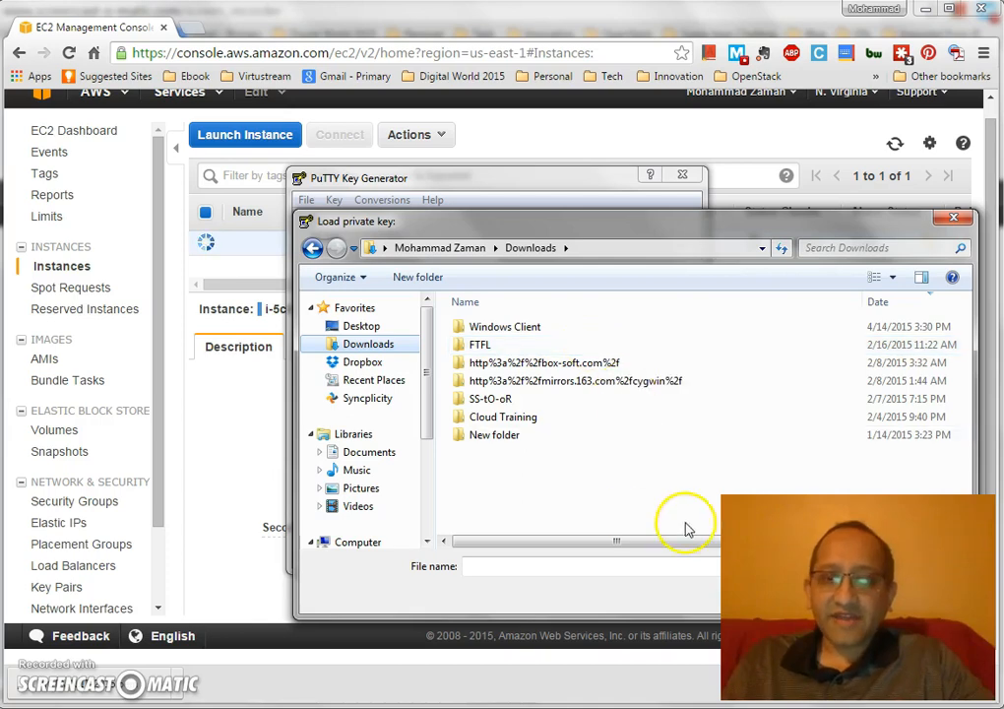
{"action": "left_click_drag", "start_coordinate": [661, 225], "coordinate": [453, 163]}
{"action": "left_click", "coordinate": [622, 503]}
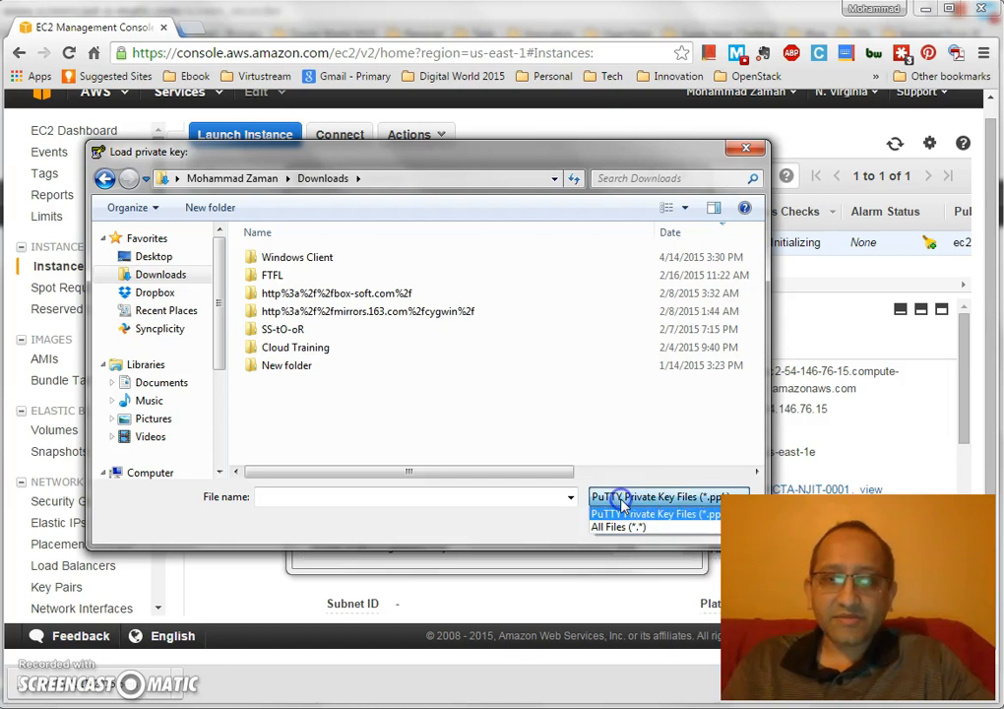
{"action": "left_click", "coordinate": [656, 528]}
{"action": "left_click", "coordinate": [647, 532]}
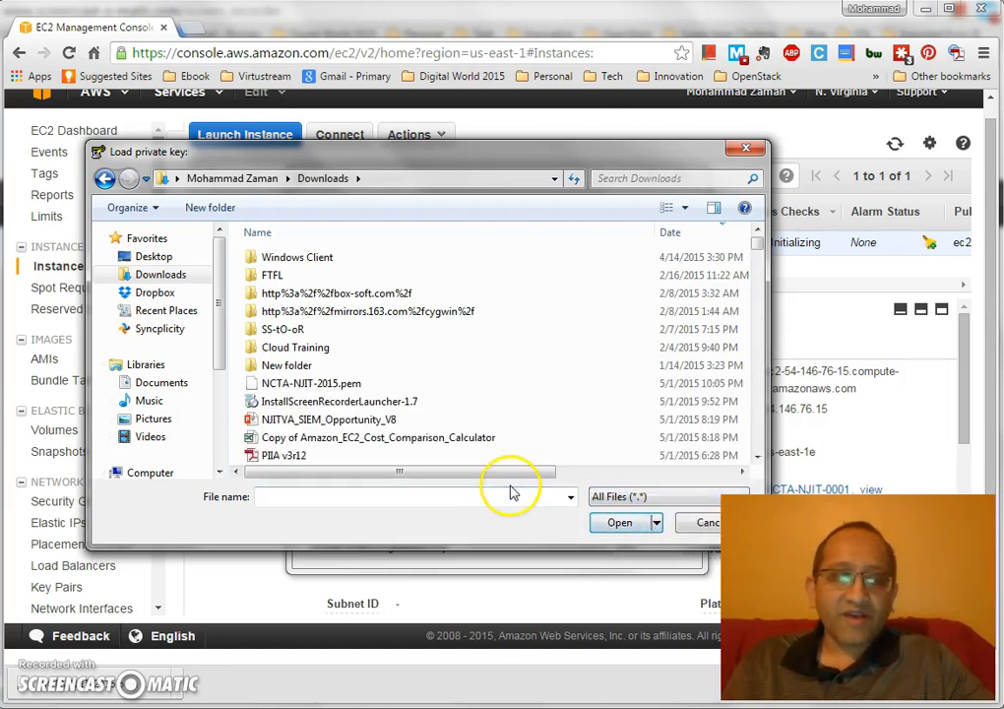
{"action": "left_click", "coordinate": [345, 386]}
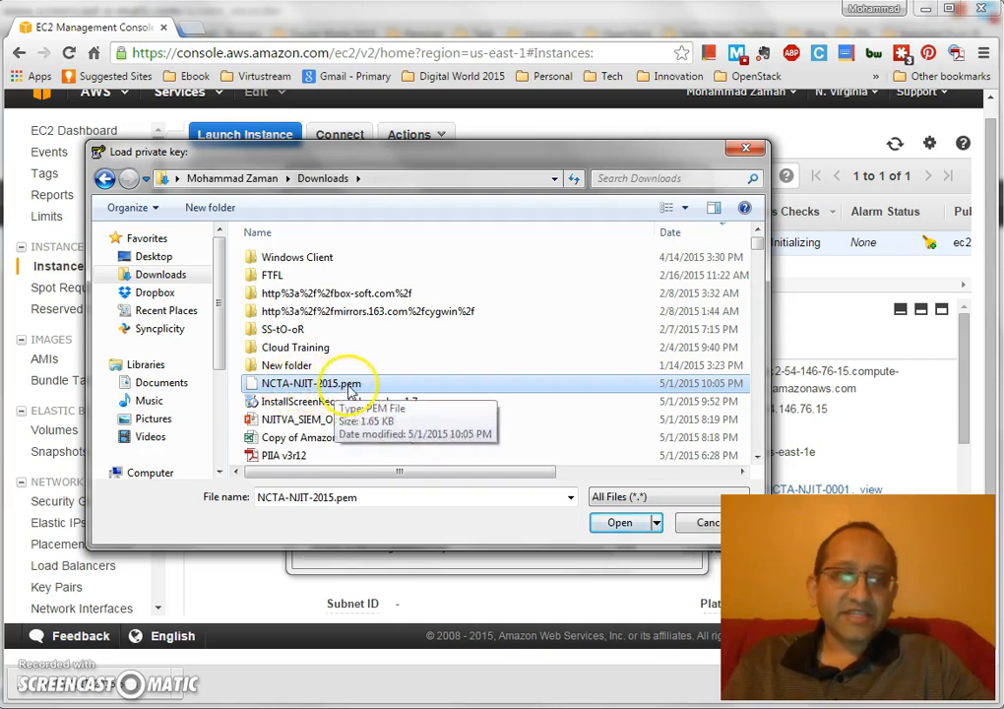
{"action": "left_click", "coordinate": [619, 527]}
{"action": "left_click", "coordinate": [652, 431]}
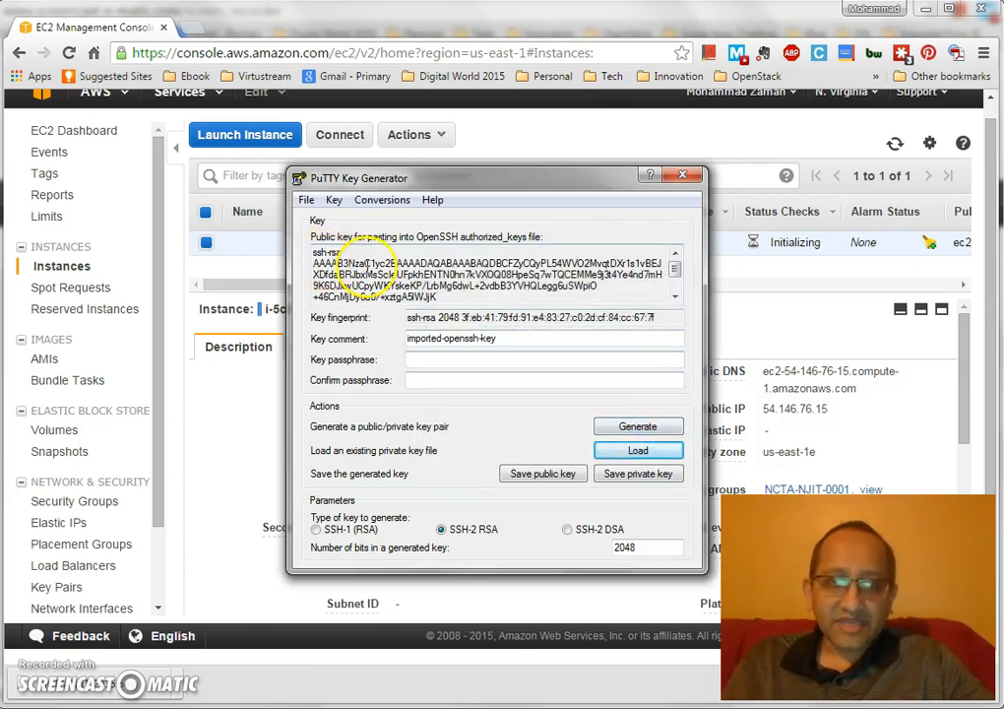
- Save the private key without a passphrase to the Desktop as a PuTTY key file named NCTA-NJIT-2015-PUTTY, and close PuTTY Key Generator
{"action": "left_click", "coordinate": [630, 477]}
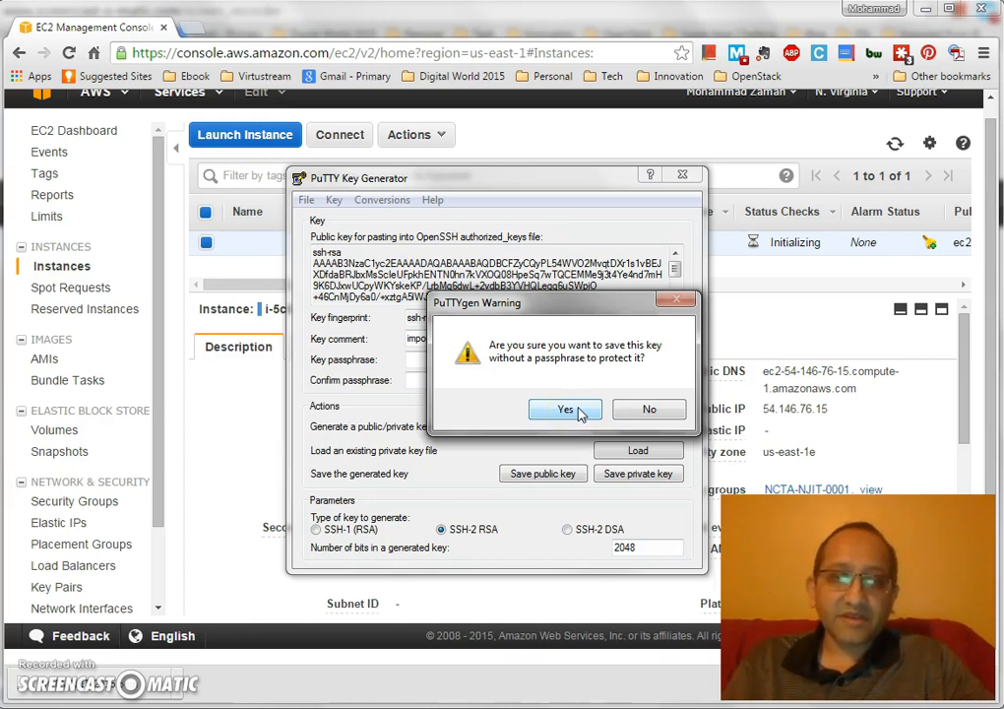
{"action": "left_click", "coordinate": [579, 413]}
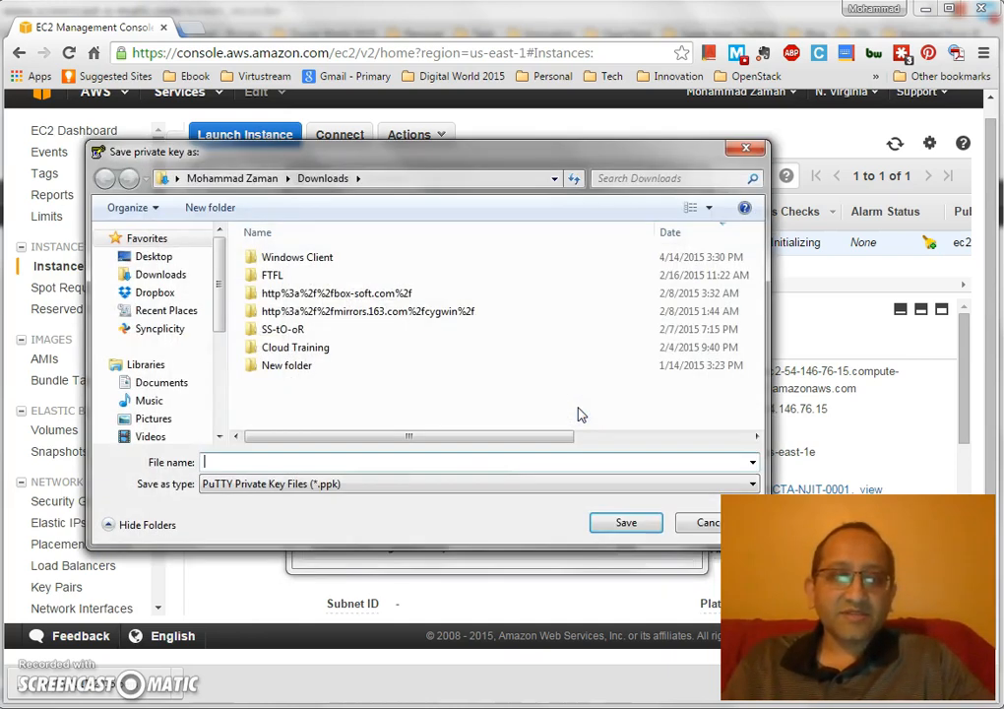
{"action": "left_click", "coordinate": [179, 257]}
{"action": "left_click", "coordinate": [305, 462]}
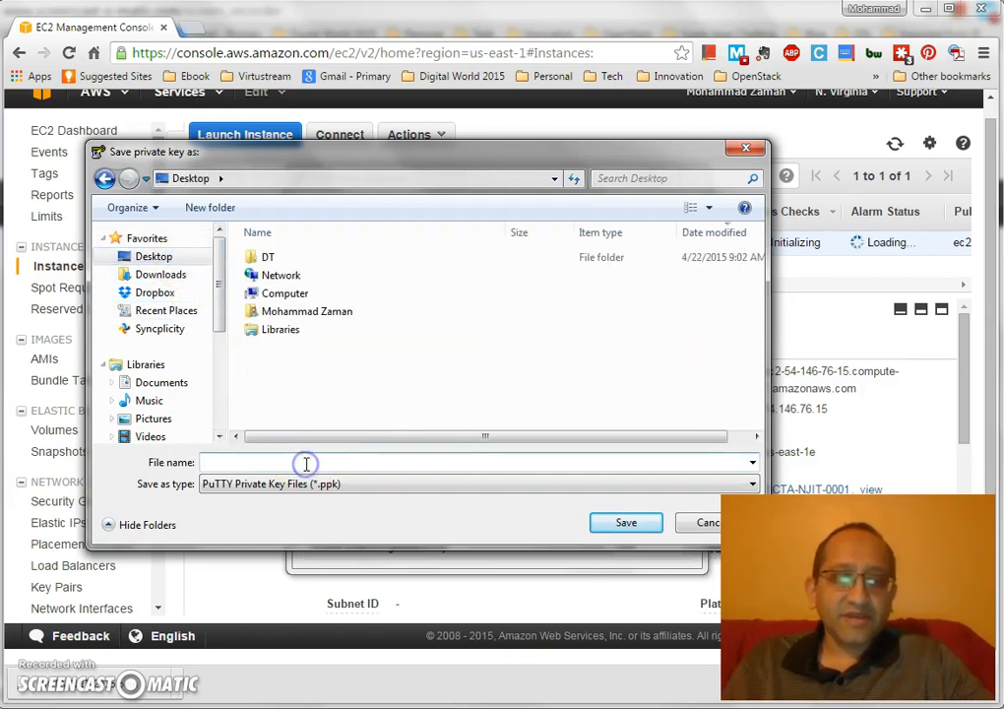
{"action": "type", "text": "NCT"}
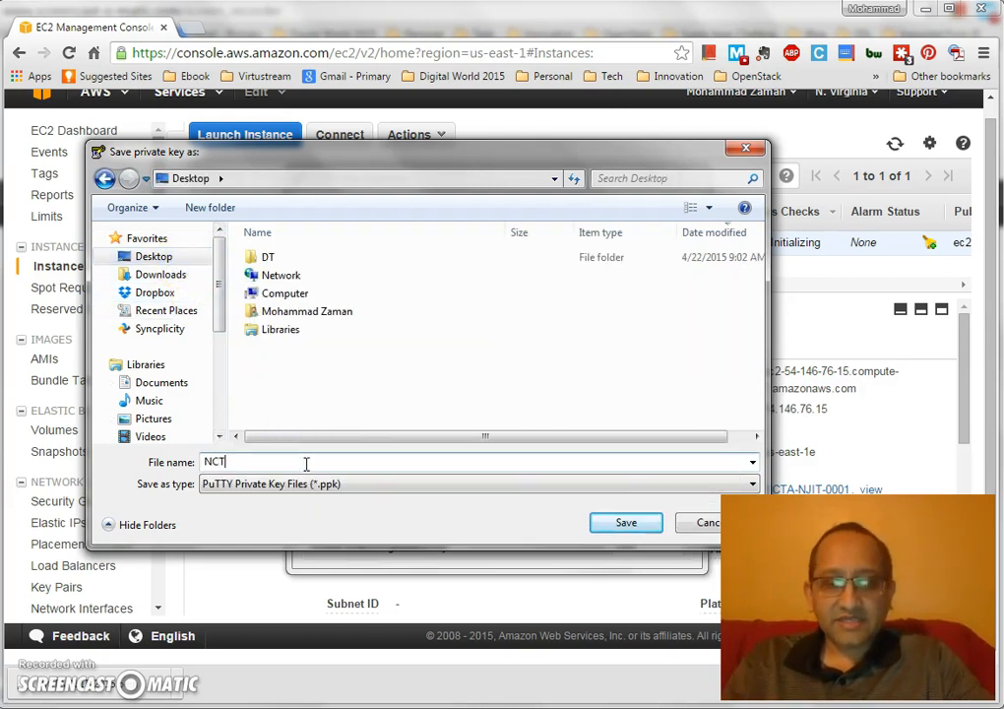
{"action": "type", "text": "A-NJIT"}
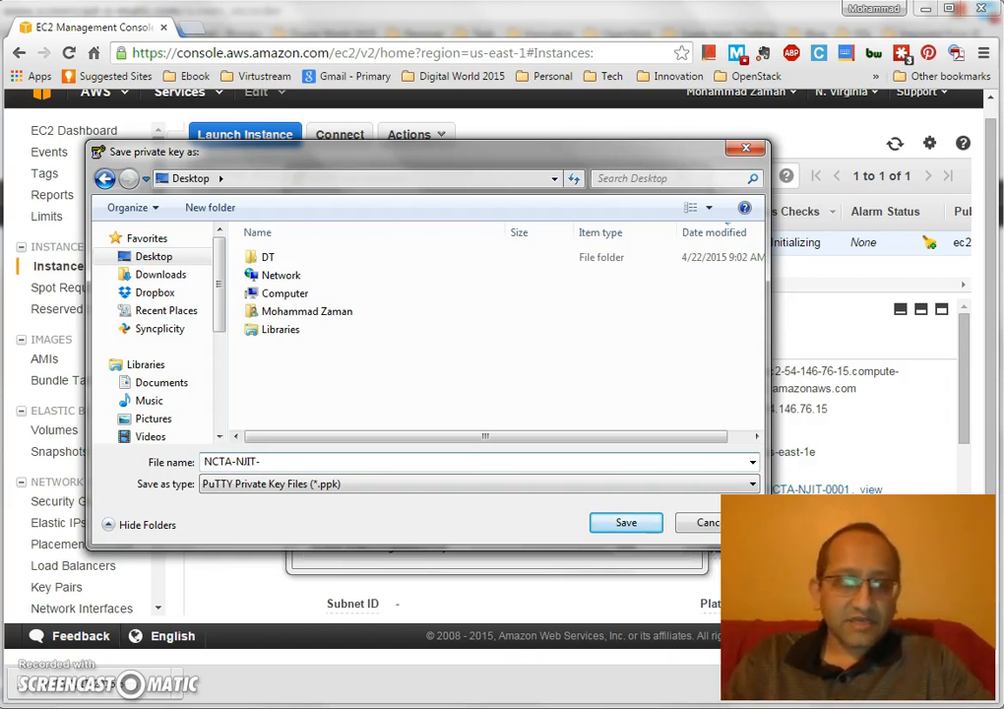
{"action": "type", "text": "-201"}
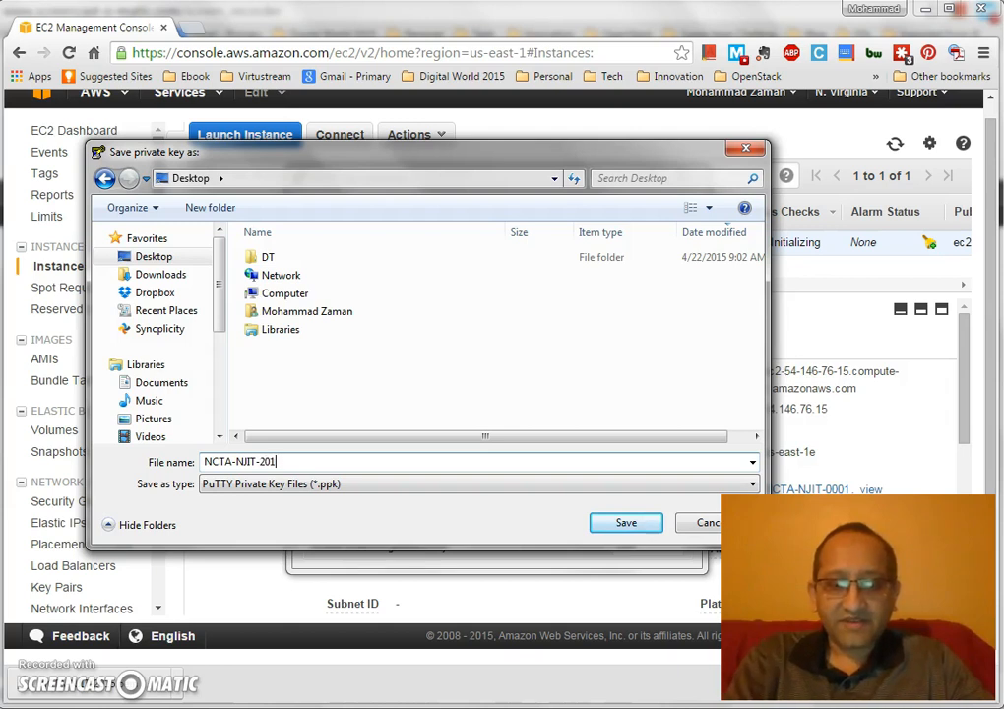
{"action": "type", "text": "5-PUTTY"}
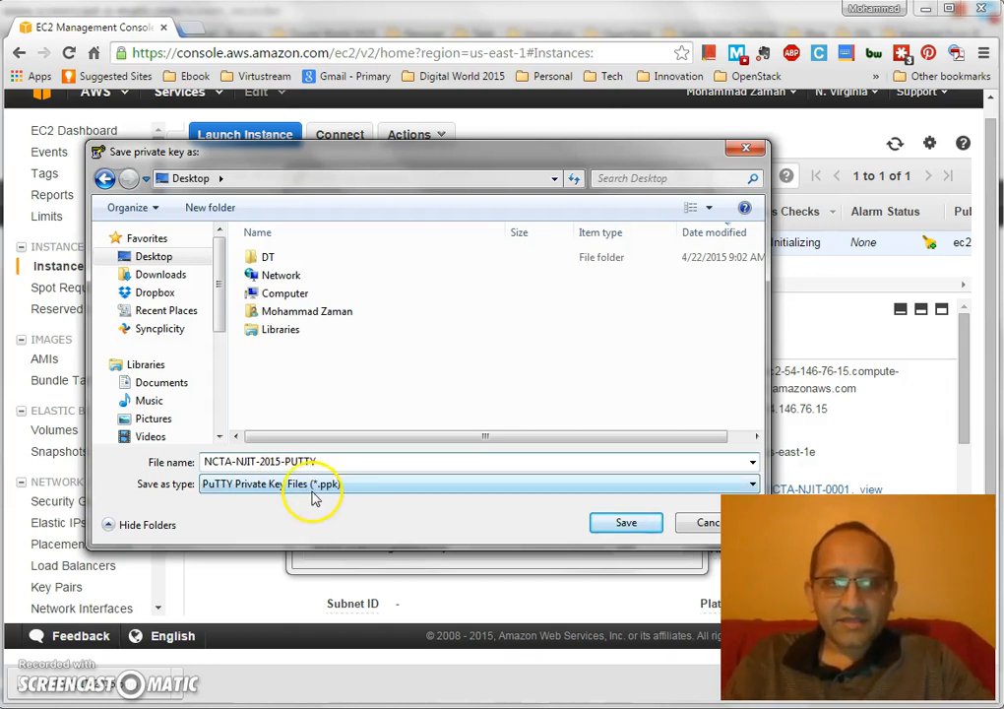
{"action": "left_click", "coordinate": [628, 524]}
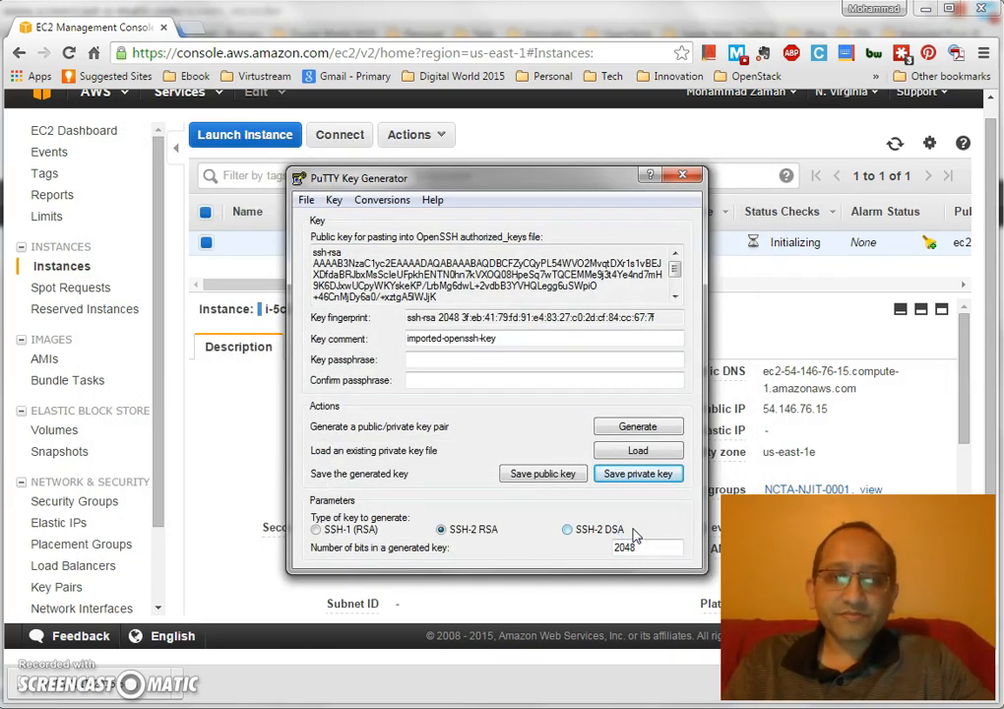
{"action": "left_click", "coordinate": [689, 177]}
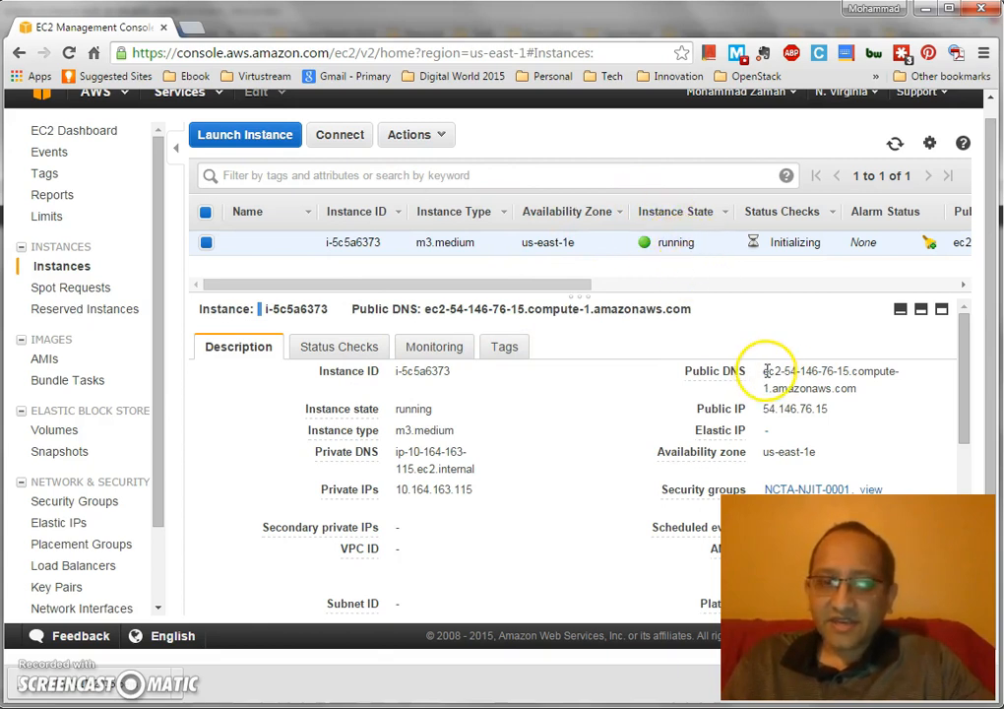
- Copy the running instance's full public DNS name from its description details
{"action": "left_click_drag", "start_coordinate": [765, 371], "coordinate": [874, 392]}
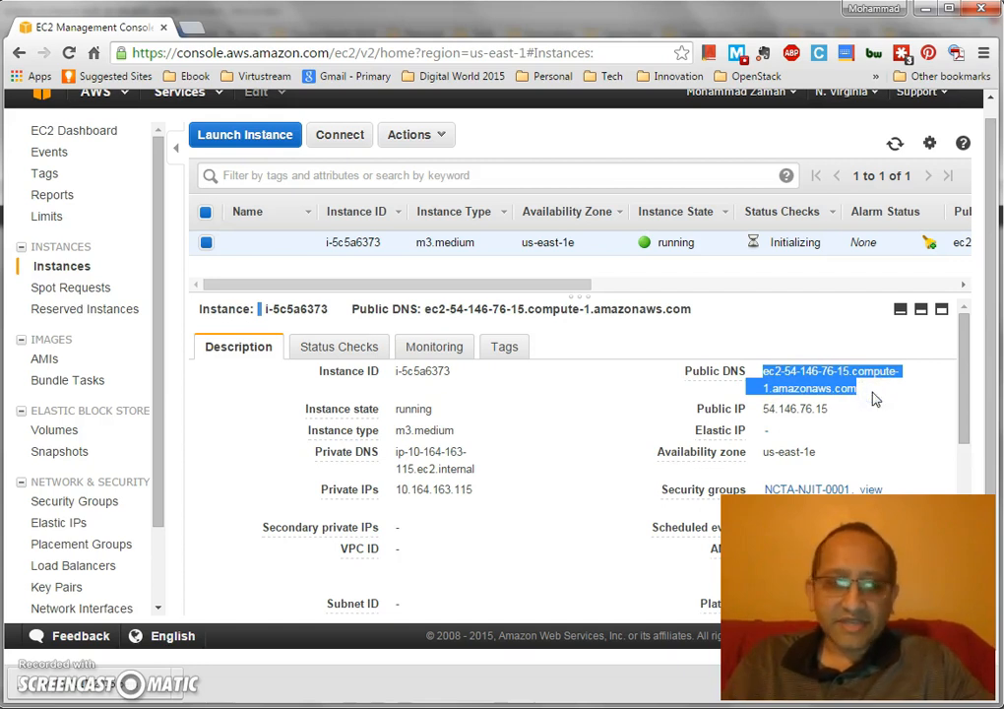
{"action": "left_click", "coordinate": [863, 392]}
{"action": "left_click_drag", "start_coordinate": [863, 393], "coordinate": [759, 372]}
{"action": "key", "text": "ctrl+c"}
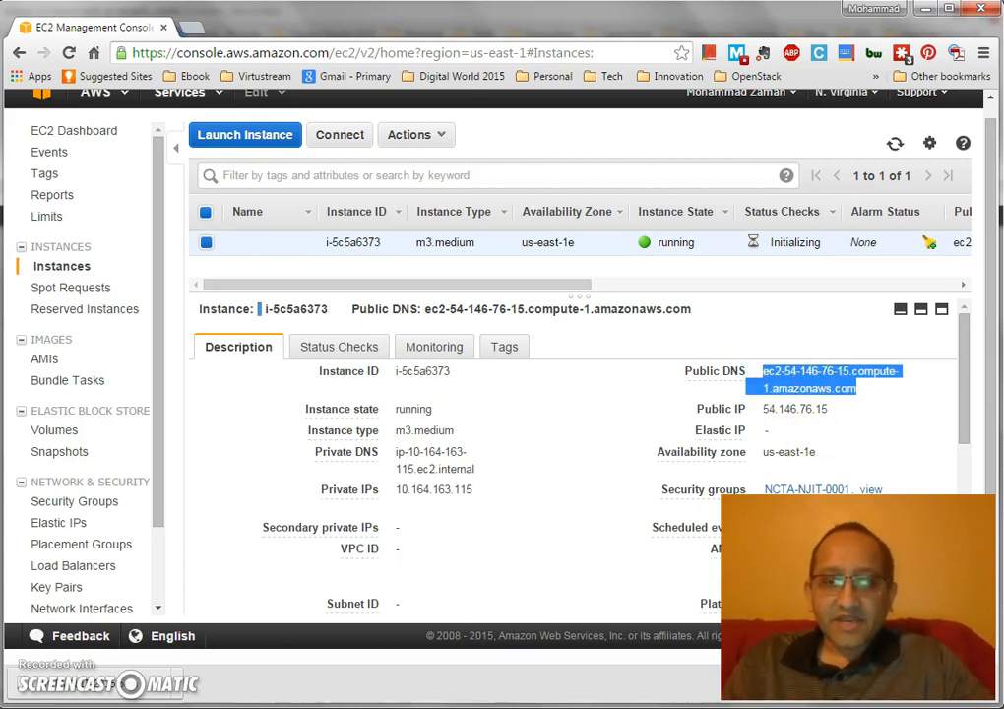
- Switch to PuTTY Configuration and set the host name to ec2-user@ followed by the copied public DNS name
{"action": "mouse_move", "coordinate": [536, 707]}
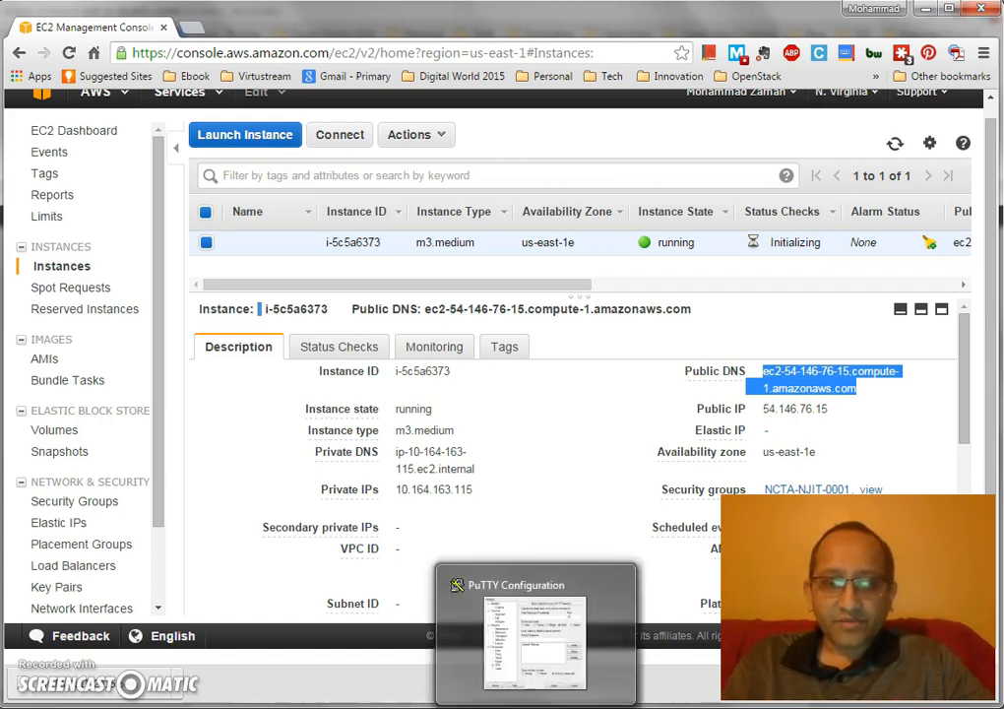
{"action": "left_click", "coordinate": [536, 645]}
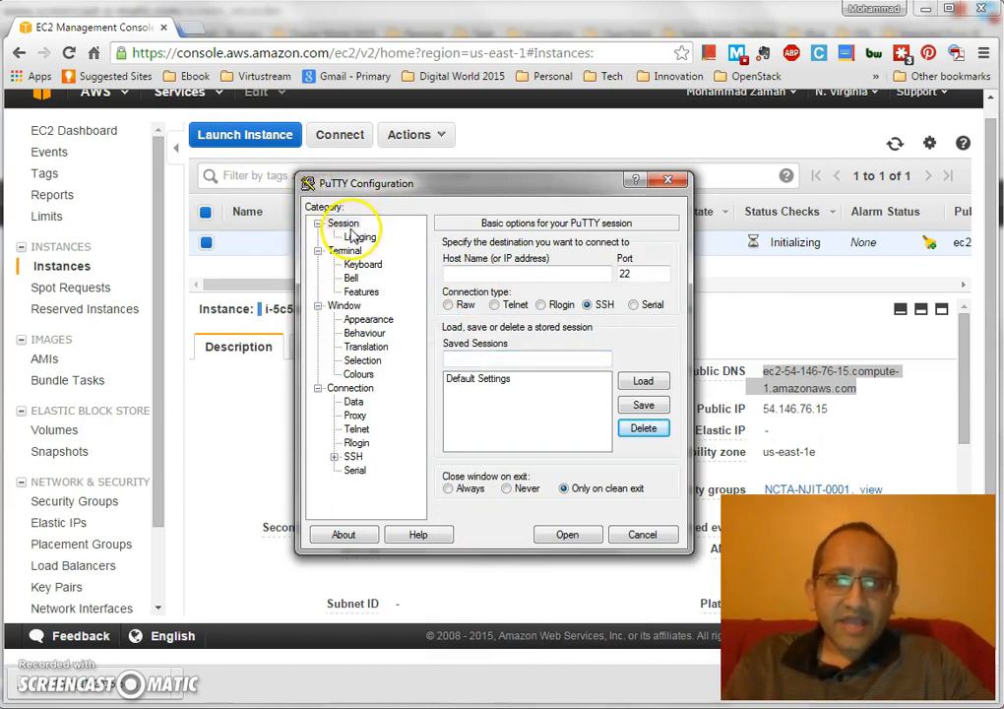
{"action": "left_click", "coordinate": [475, 272]}
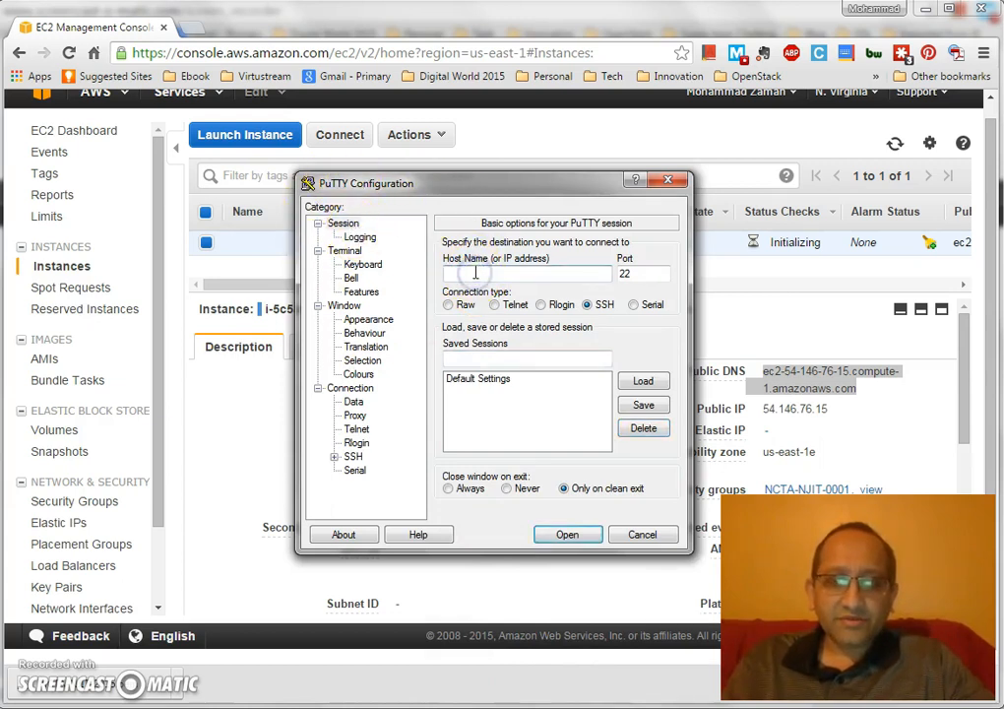
{"action": "type", "text": "ec2-user"}
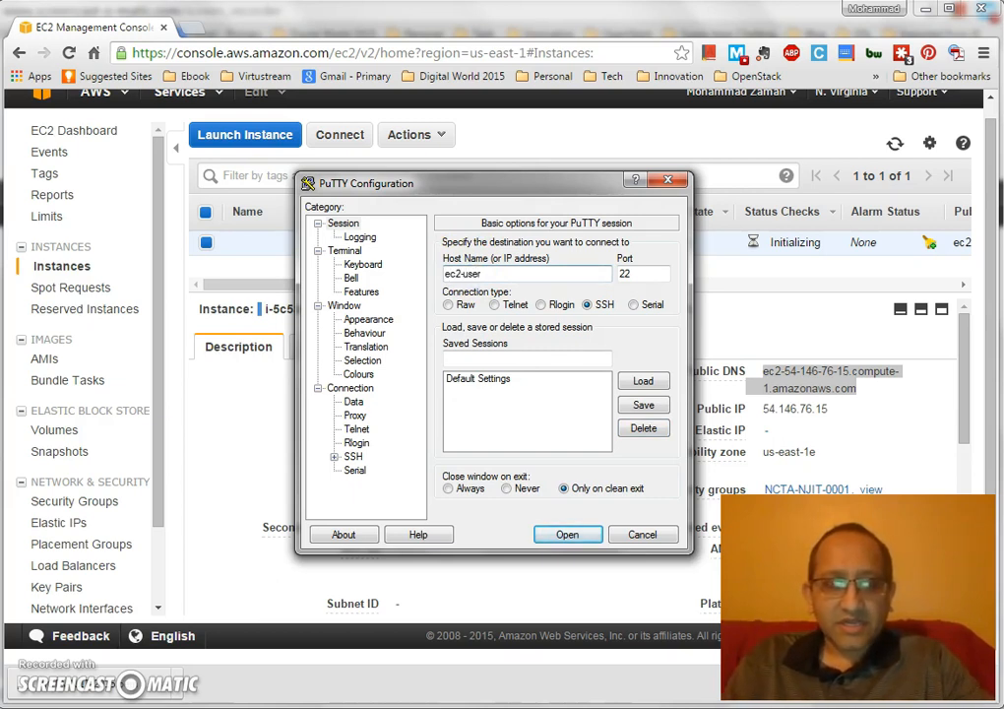
{"action": "type", "text": "@"}
{"action": "key", "text": "ctrl+v"}
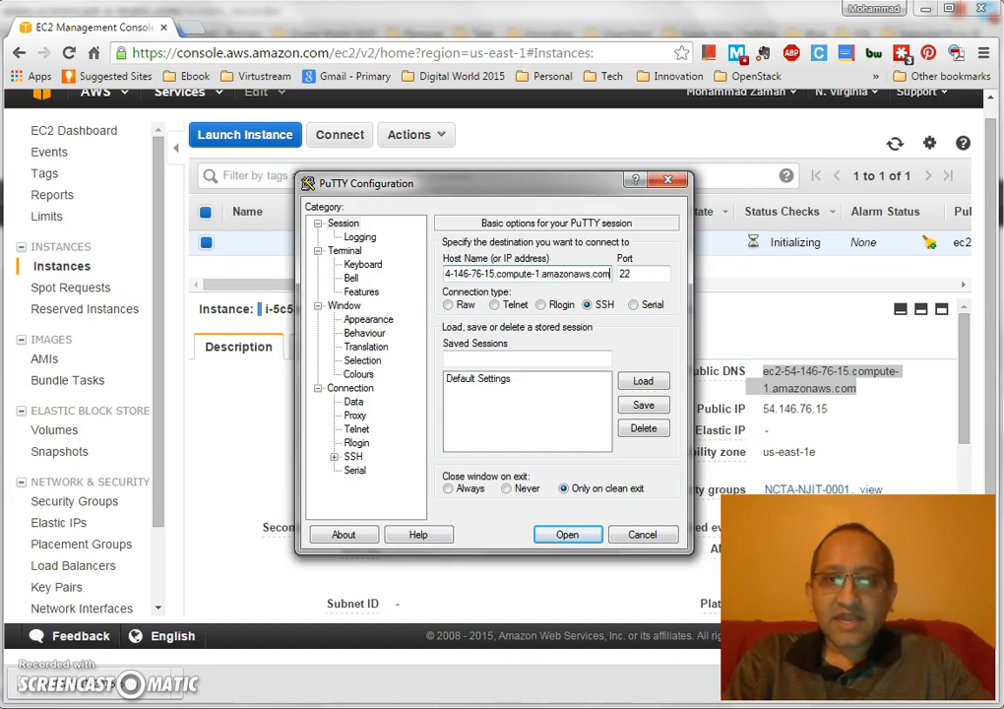
- Set the SSH authentication private key file to NCTA-NJIT-2015-PUTTY from the Desktop
{"action": "left_click", "coordinate": [352, 456]}
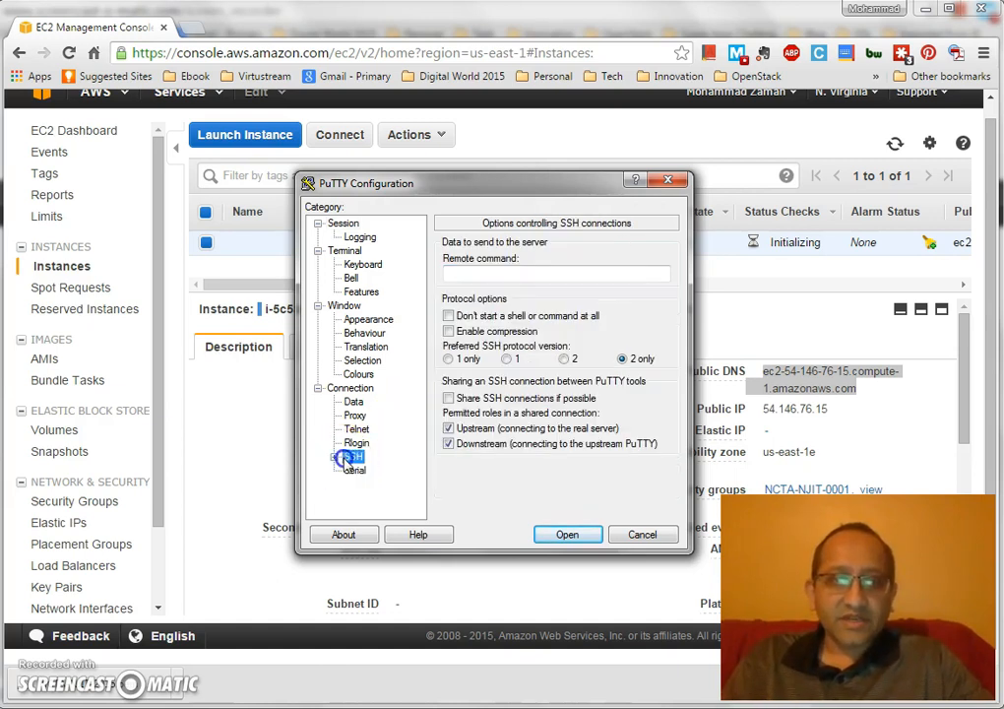
{"action": "left_click", "coordinate": [334, 456]}
{"action": "left_click", "coordinate": [368, 455]}
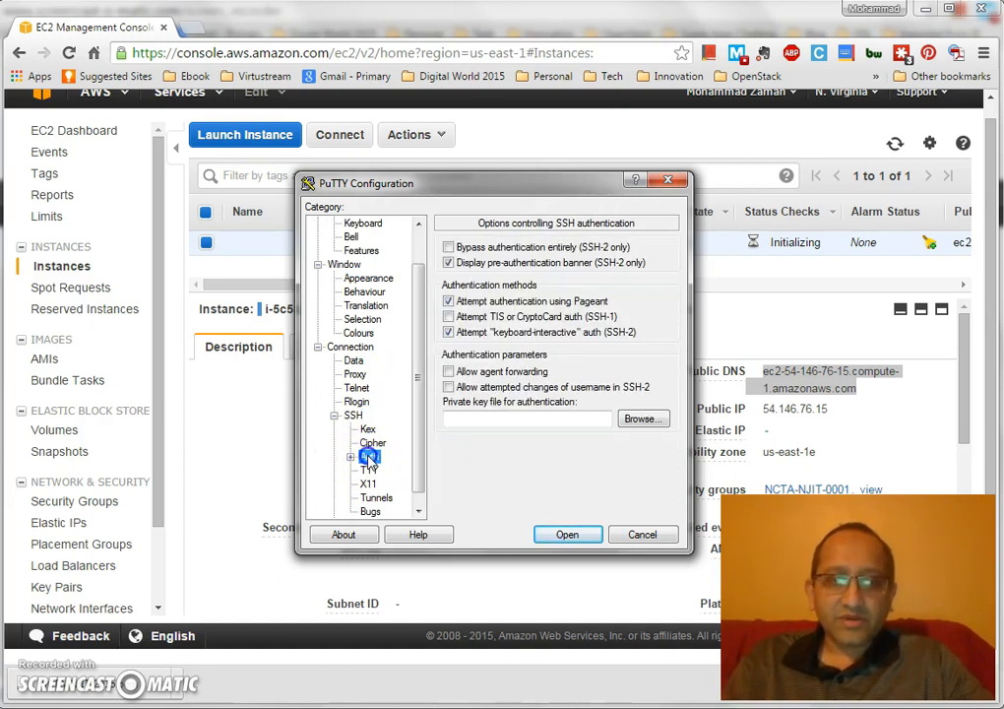
{"action": "left_click", "coordinate": [641, 418]}
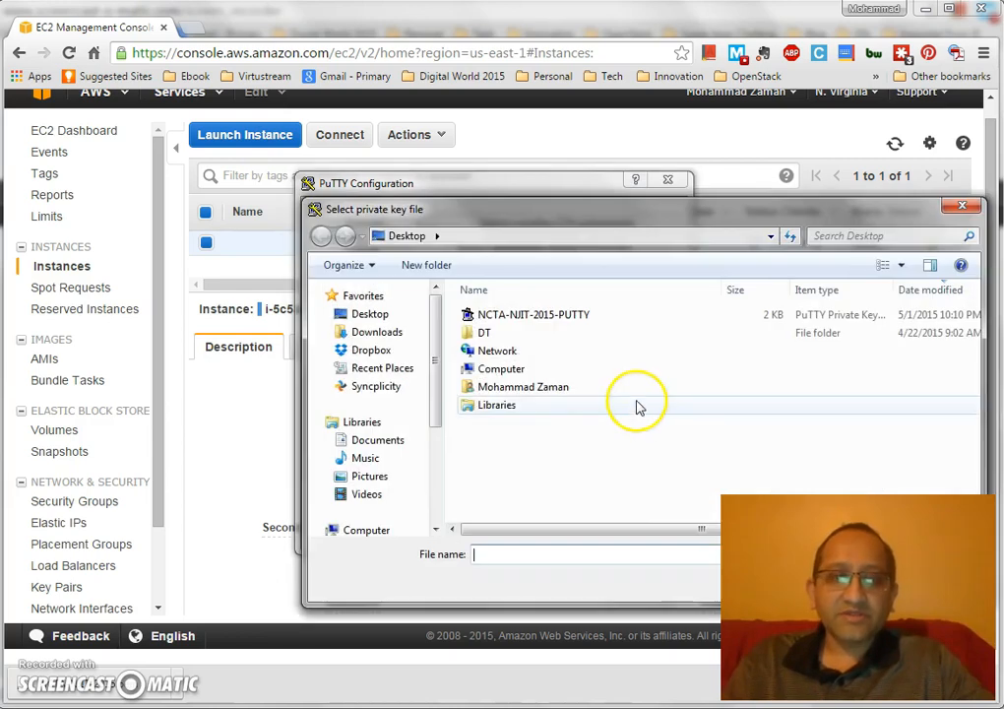
{"action": "left_click", "coordinate": [591, 321]}
{"action": "double_click", "coordinate": [591, 321]}
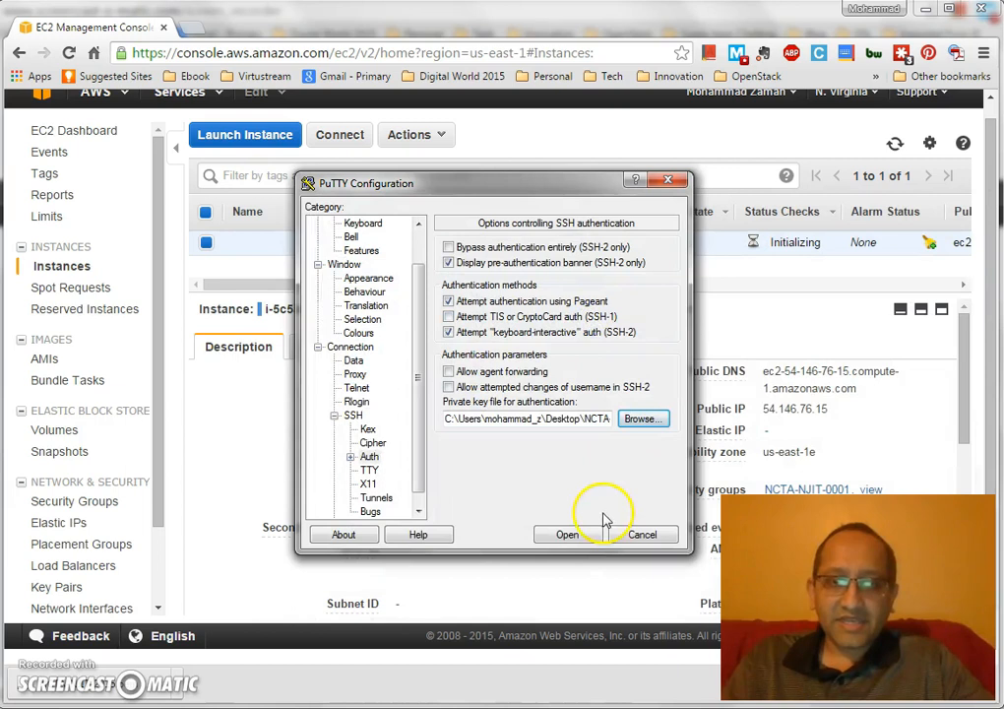
- Check the session's host name, open the SSH connection trusting the server's host key, and test the terminal prompt with two empty lines
{"action": "scroll", "coordinate": [414, 228], "scroll_direction": "up", "scroll_amount": 1}
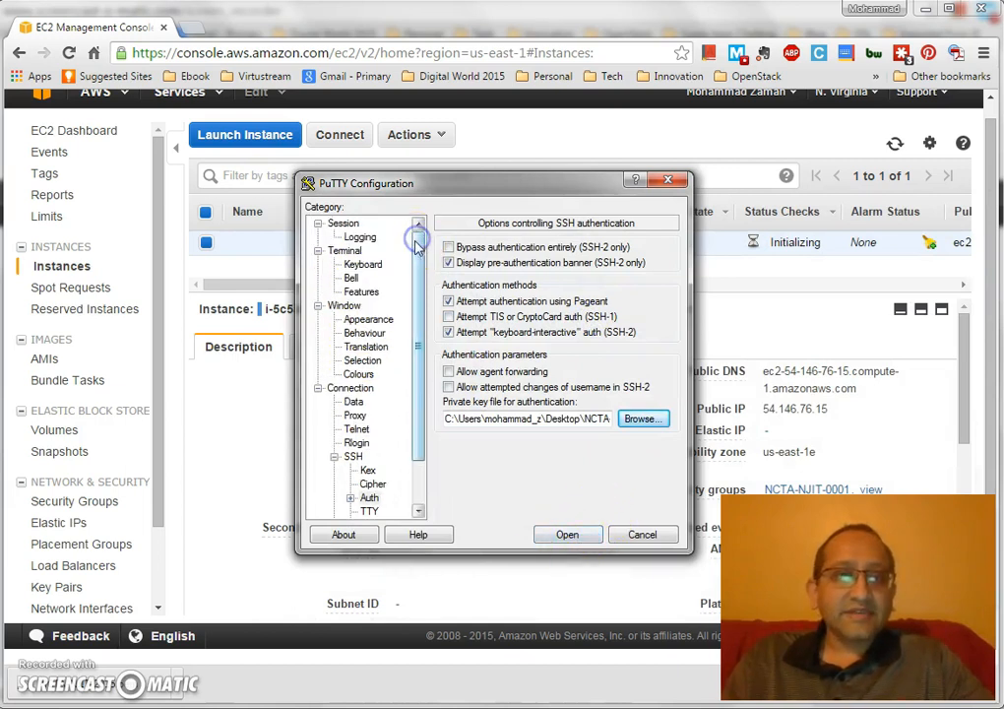
{"action": "left_click", "coordinate": [341, 224]}
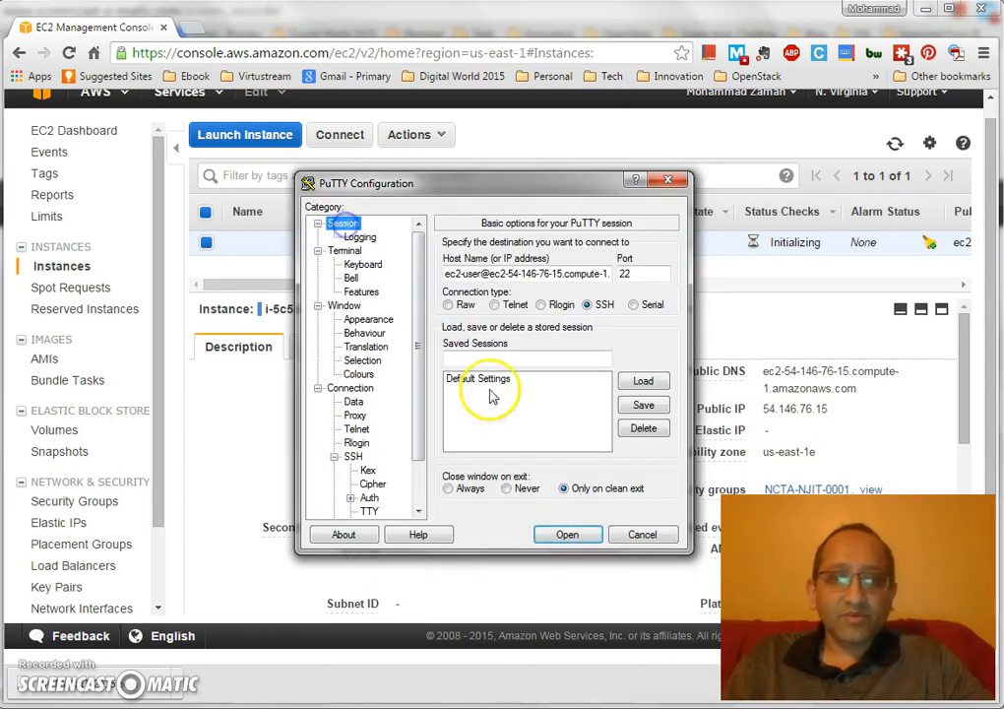
{"action": "left_click", "coordinate": [569, 537]}
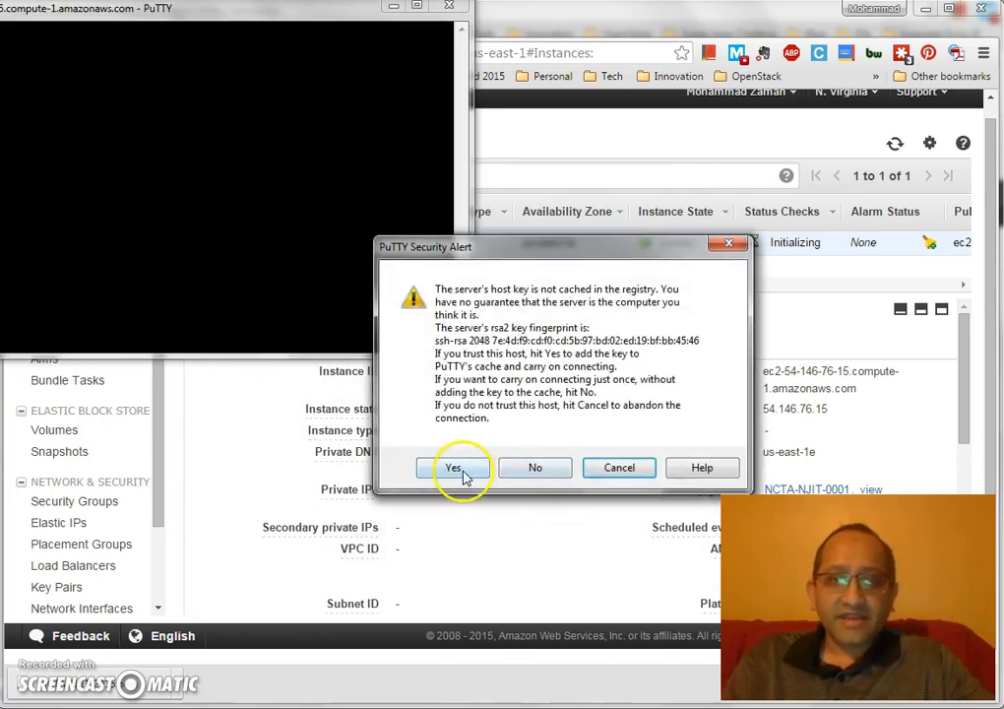
{"action": "left_click", "coordinate": [453, 468]}
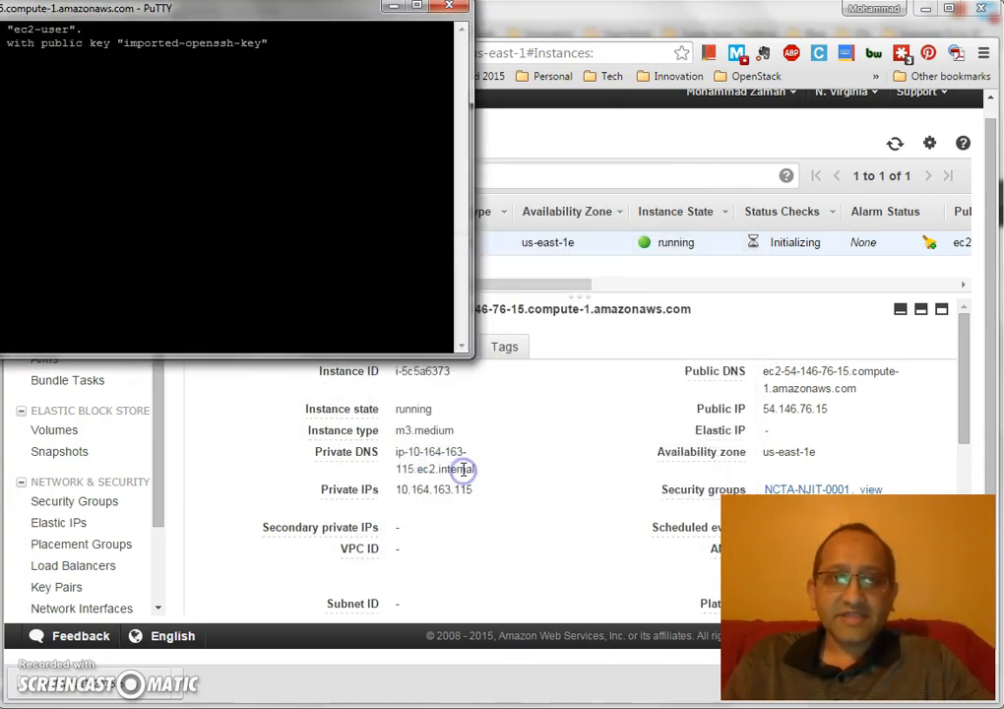
{"action": "left_click_drag", "start_coordinate": [268, 7], "coordinate": [449, 144]}
{"action": "left_click", "coordinate": [488, 326]}
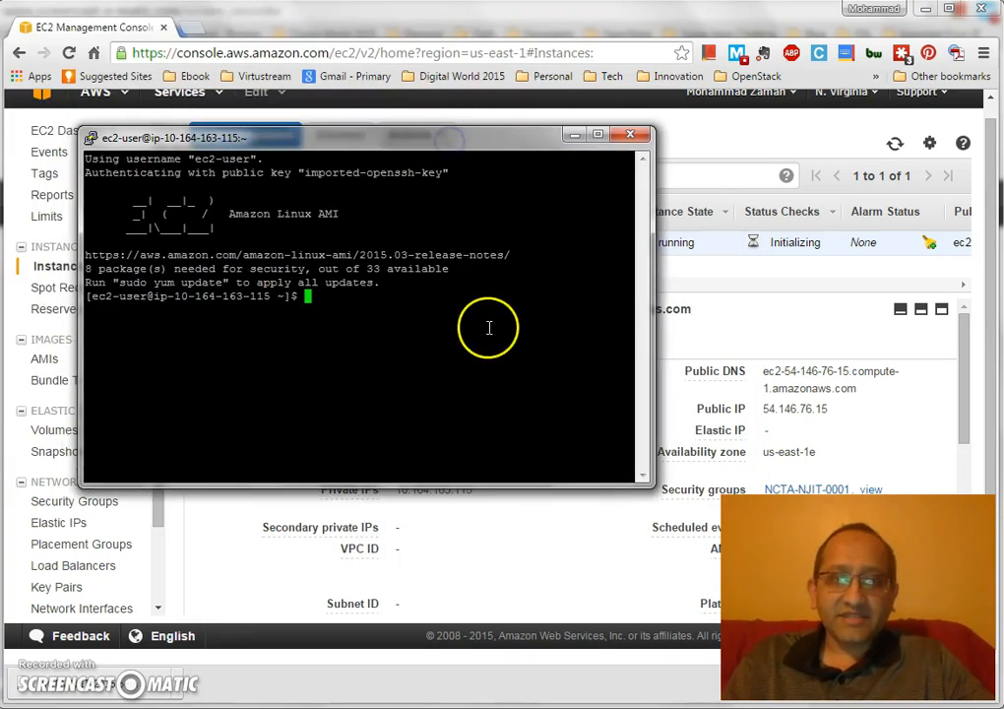
{"action": "key", "text": "Return"}
{"action": "key", "text": "Return"}
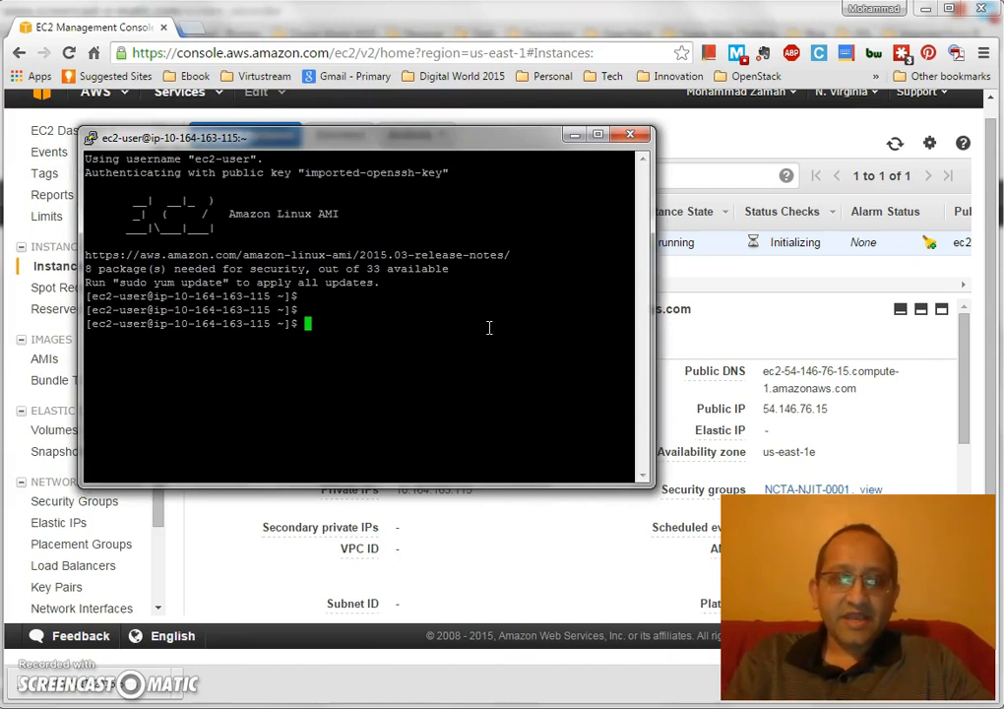